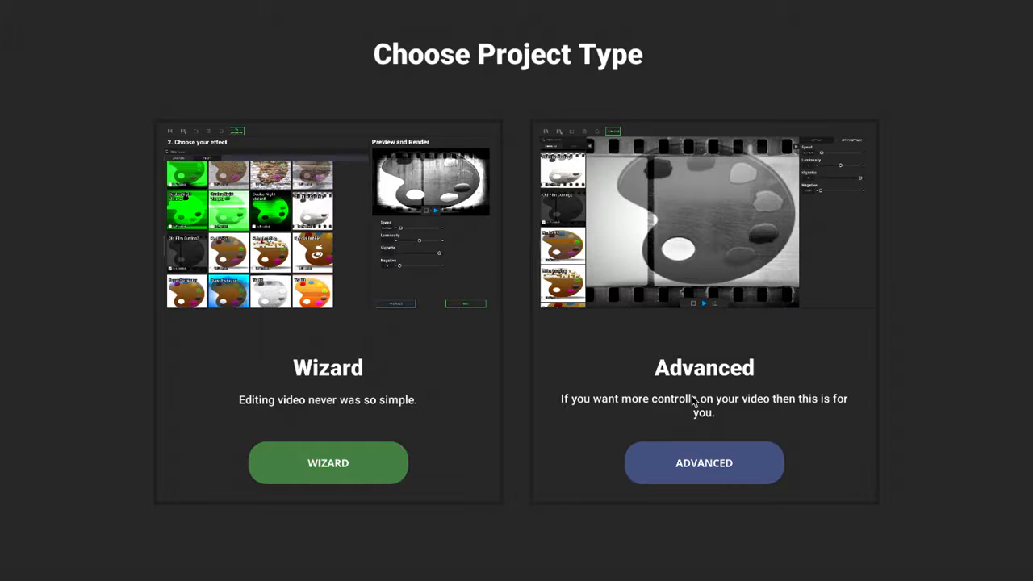
Start a Wizard project and load the HUEBRIS logo as the main image
click(320, 472)
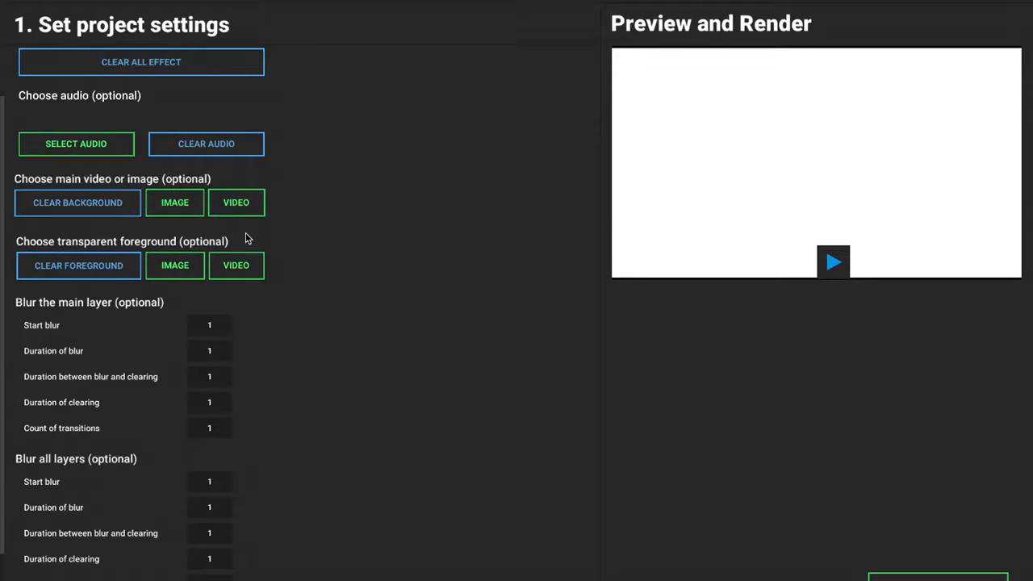
click(177, 206)
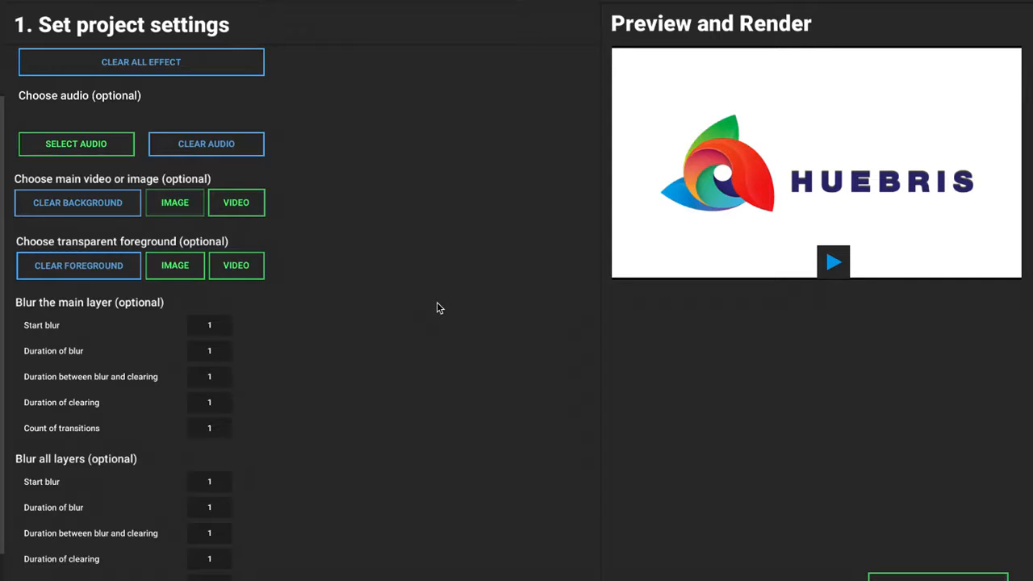
Continue to the effect selection stage and look through the animated and static effects
scroll(237, 433, down, 1)
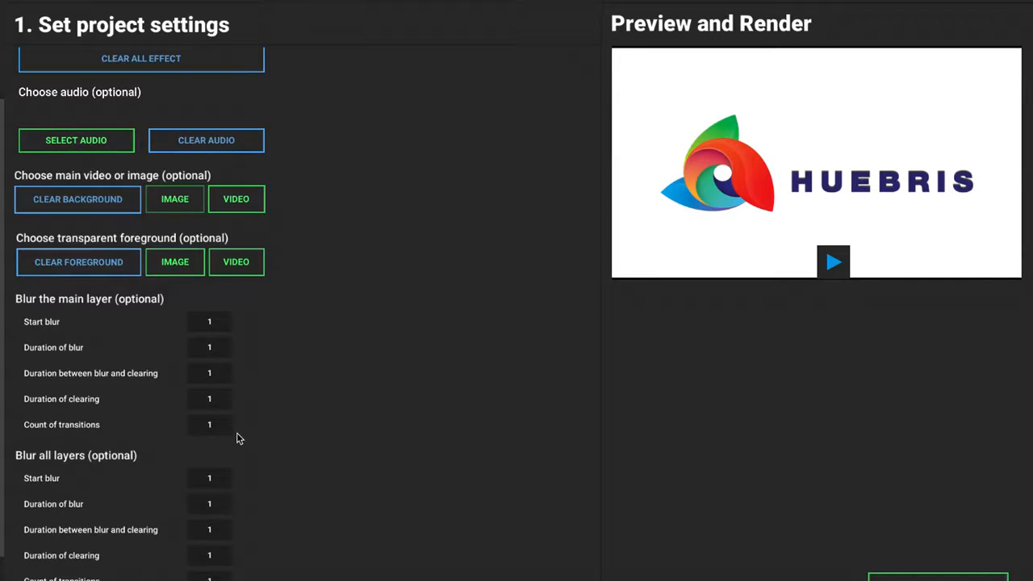
scroll(198, 157, up, 1)
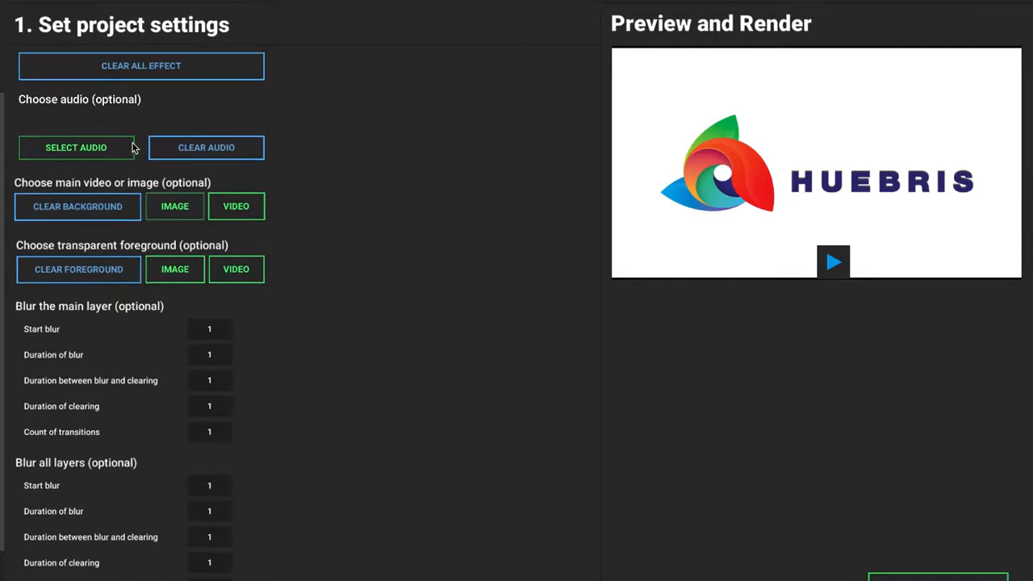
scroll(257, 421, down, 1)
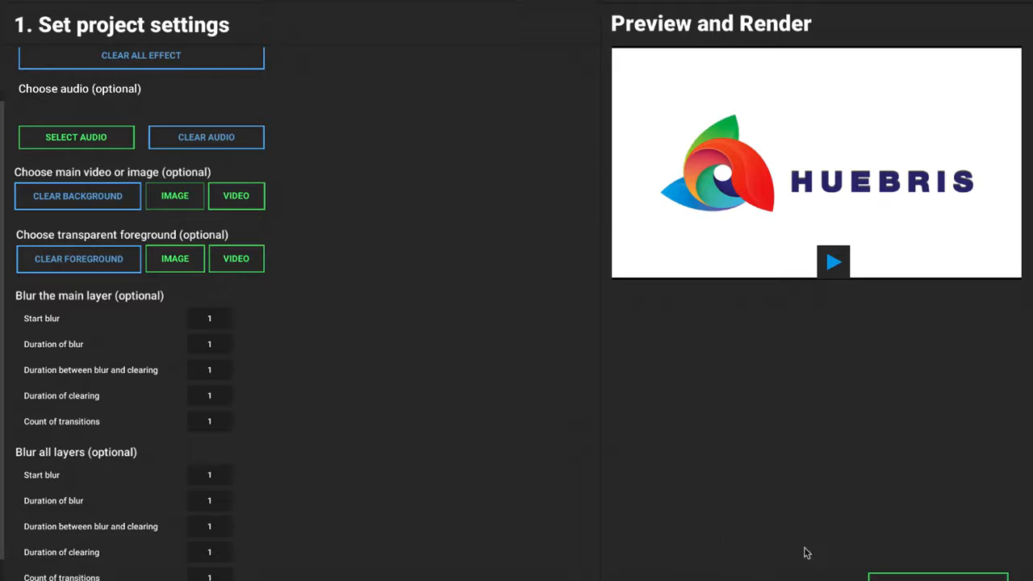
click(888, 576)
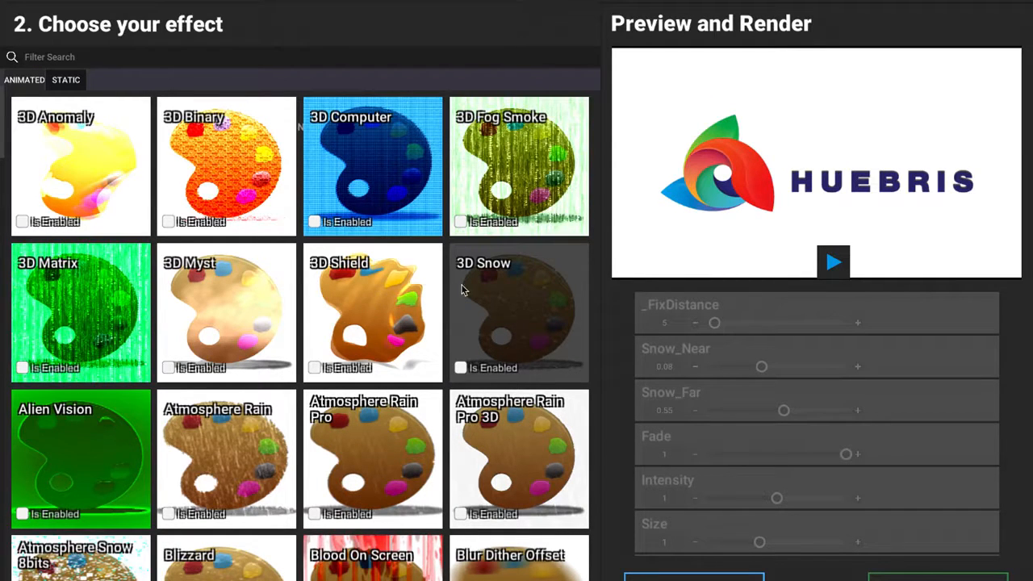
scroll(310, 418, down, 5)
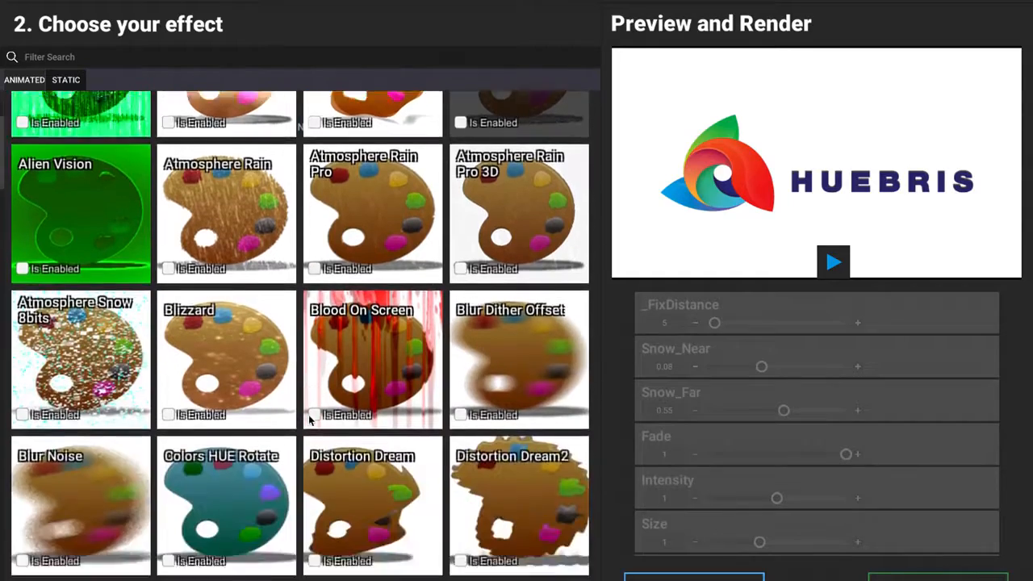
scroll(311, 419, up, 5)
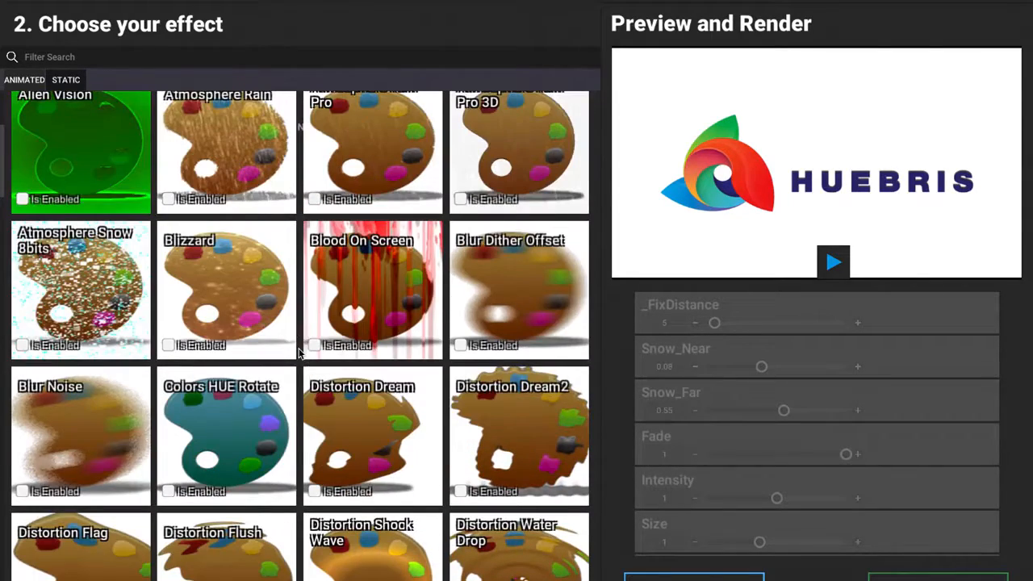
scroll(299, 354, up, 1)
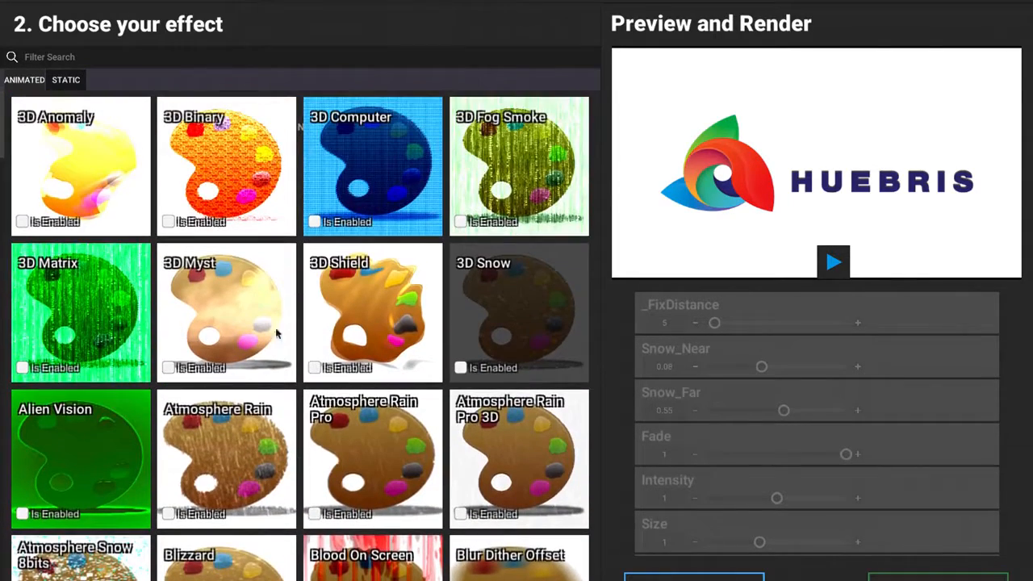
click(69, 81)
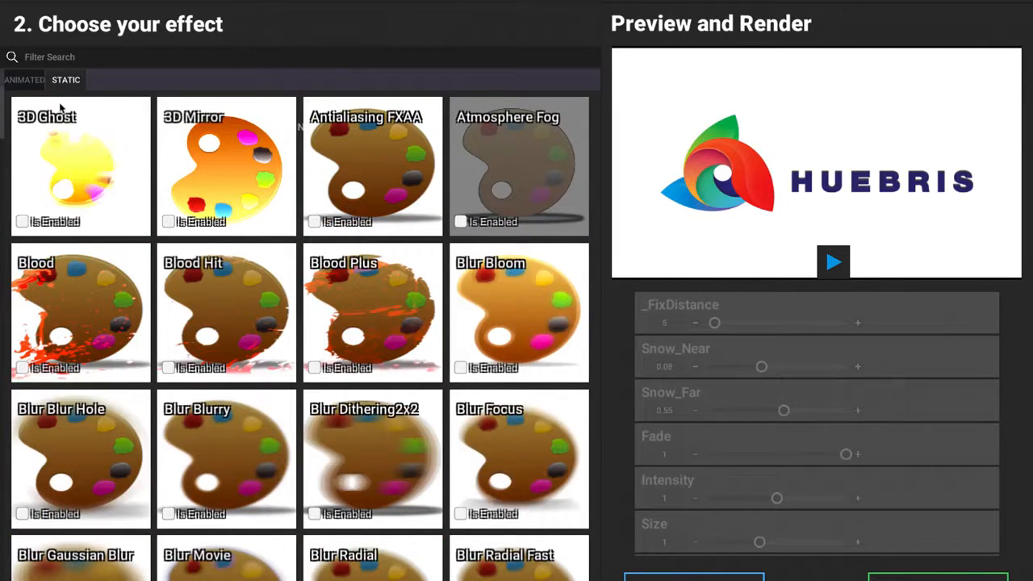
click(33, 80)
Enable the 3D Computer animated effect, play its preview on the logo, and disable the effect again
click(386, 187)
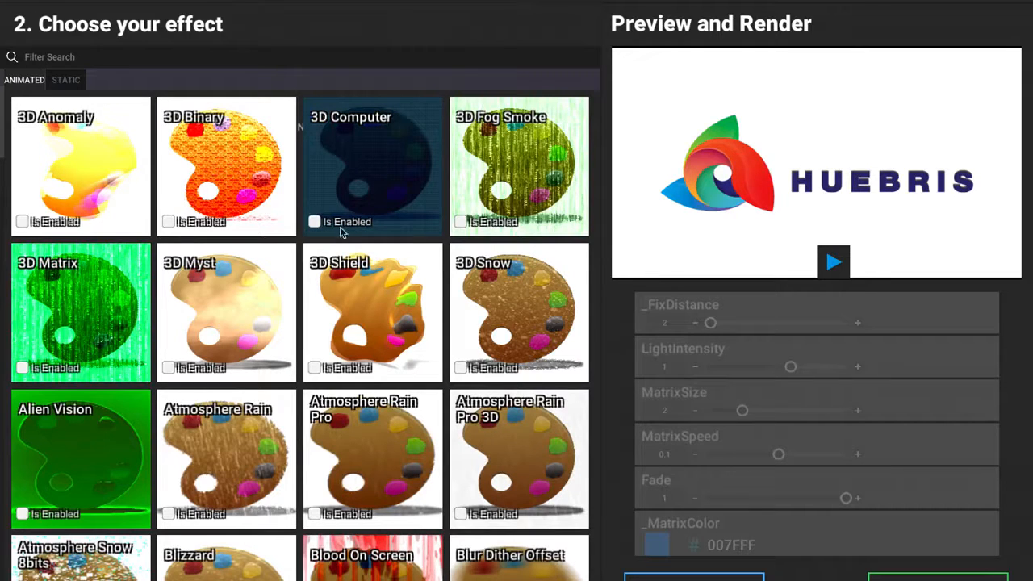
click(314, 222)
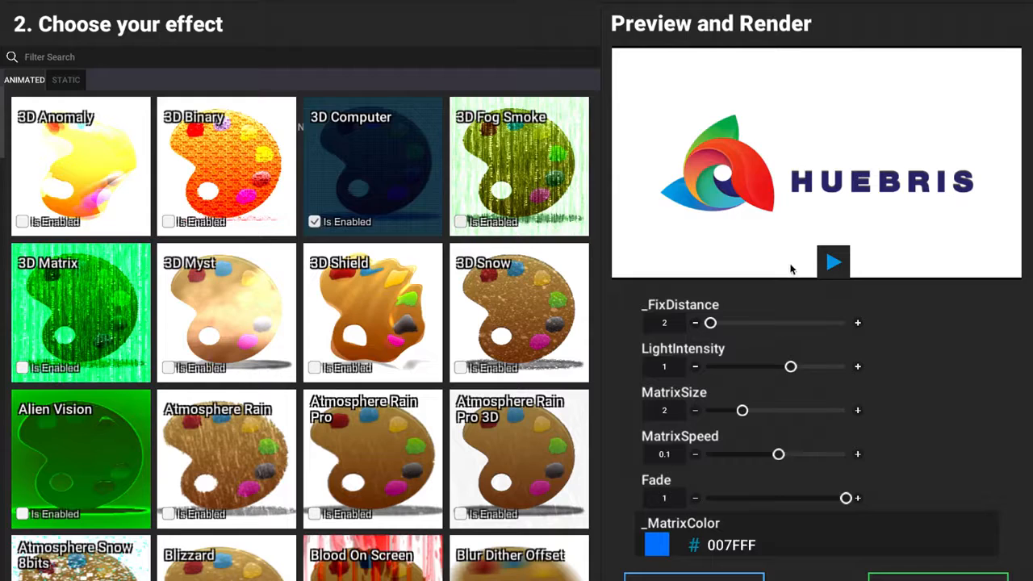
click(834, 262)
click(834, 262)
click(834, 262)
click(834, 262)
click(314, 221)
Enable the 3D Shield animated effect and play its preview on the logo
click(352, 321)
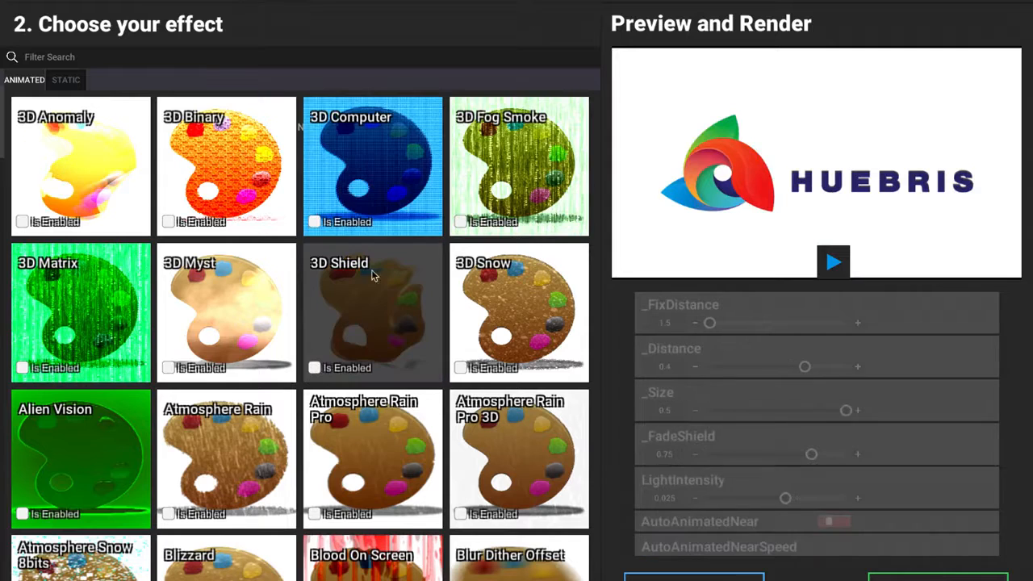
click(314, 368)
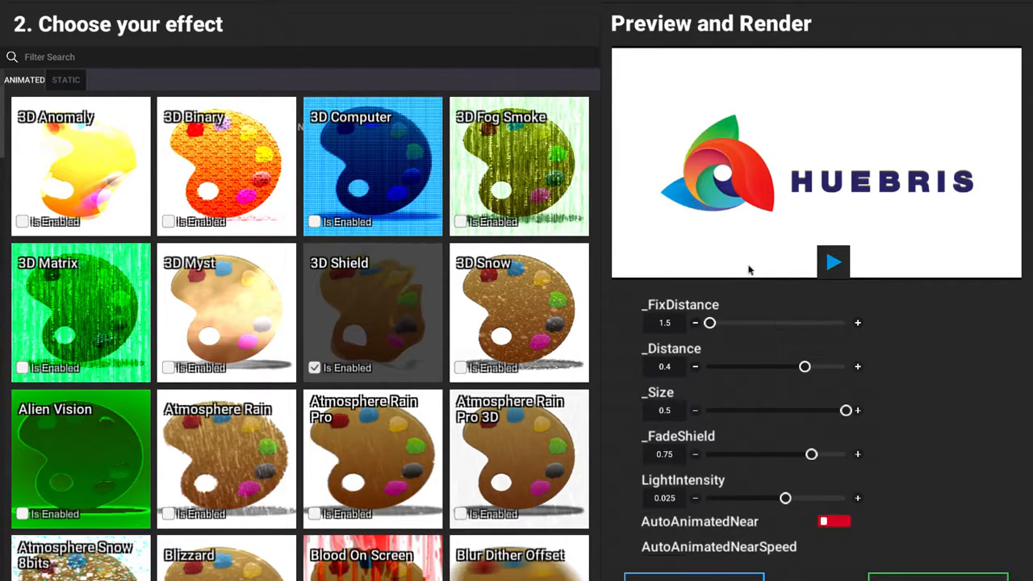
click(833, 261)
click(833, 262)
click(833, 261)
click(833, 261)
Preview 3D Computer combined with the enabled 3D Shield effect, and disable both effects
click(314, 223)
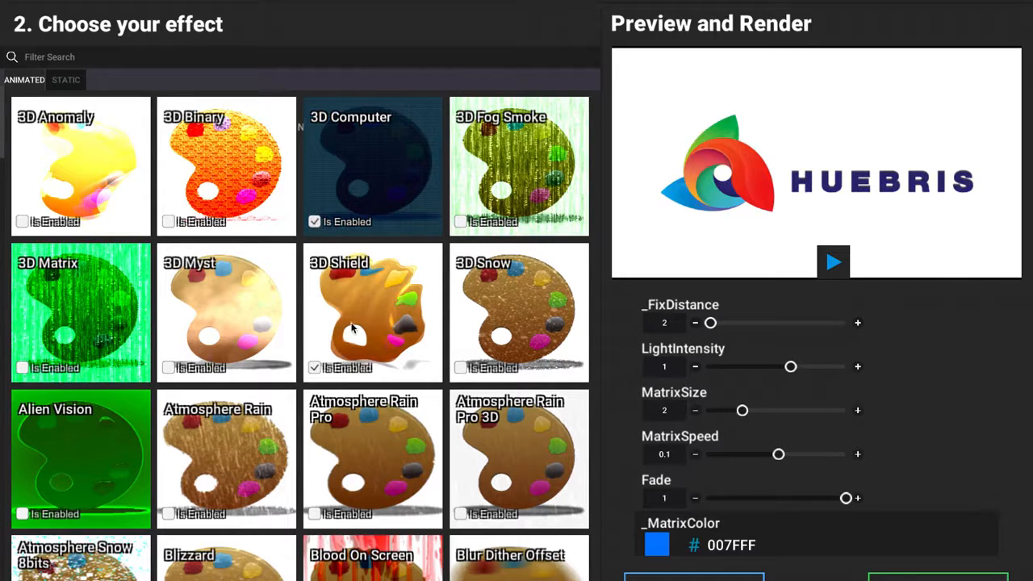
click(832, 261)
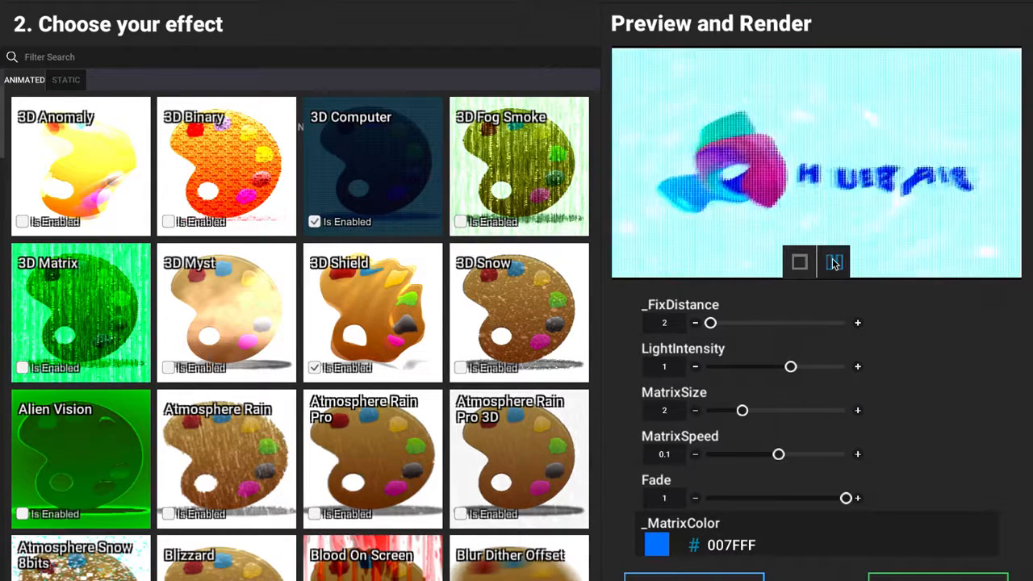
click(832, 262)
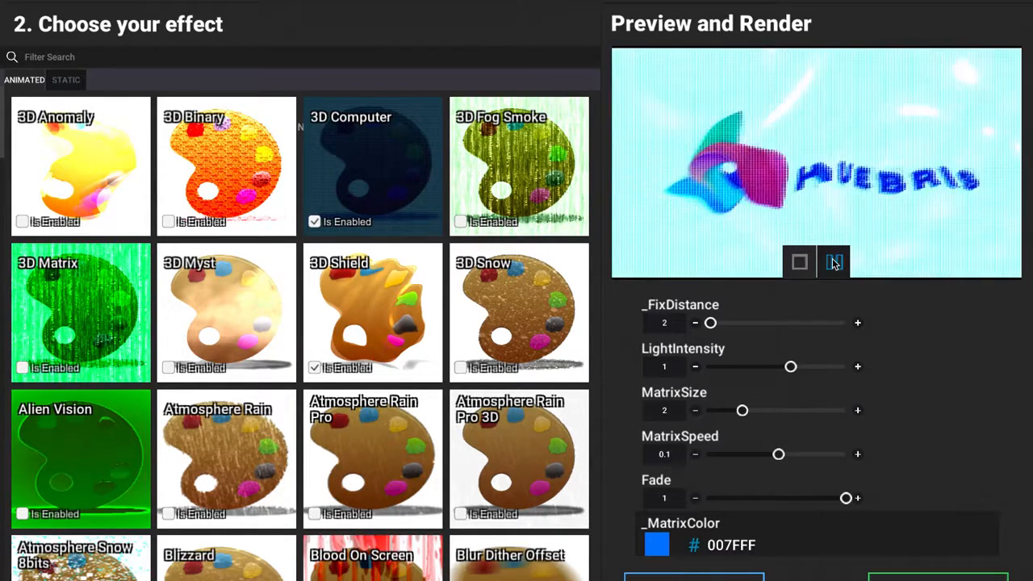
click(314, 222)
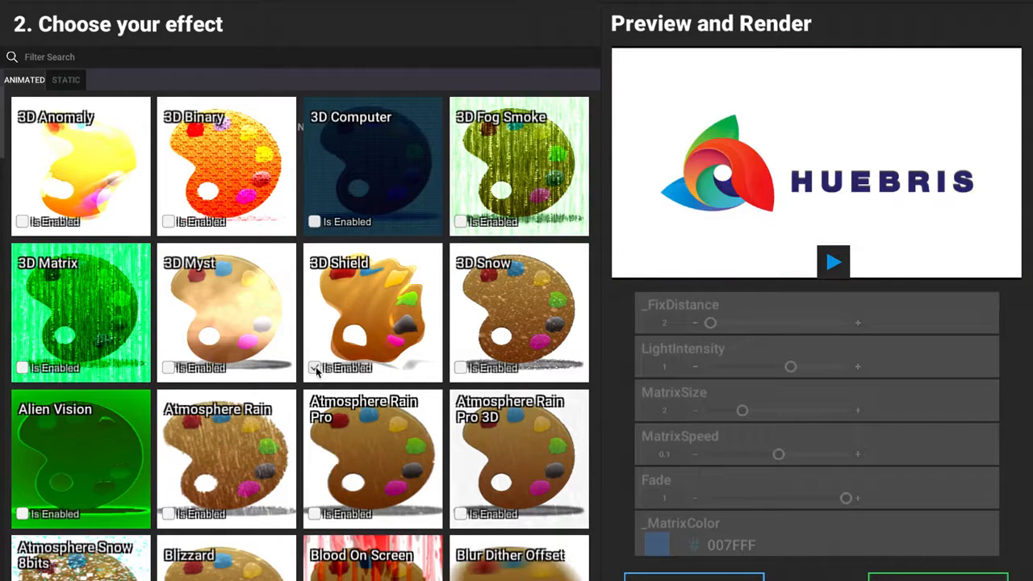
click(314, 367)
Try the 3D Snow effect in the logo preview and disable it again
click(461, 367)
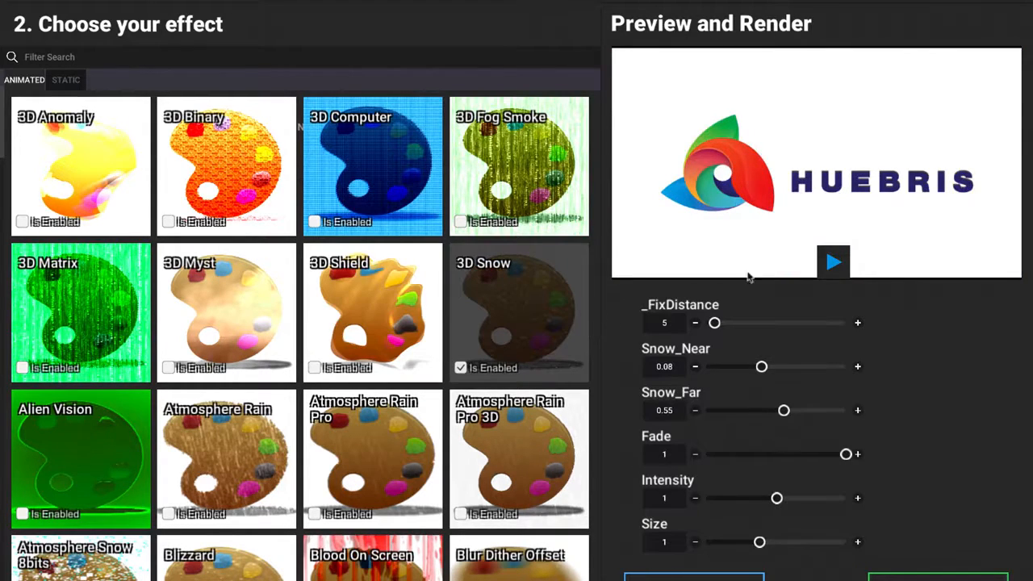
click(834, 262)
click(461, 367)
Find the Drawing Paper2 animated effect, preview it on the logo, and disable it again
scroll(363, 430, down, 7)
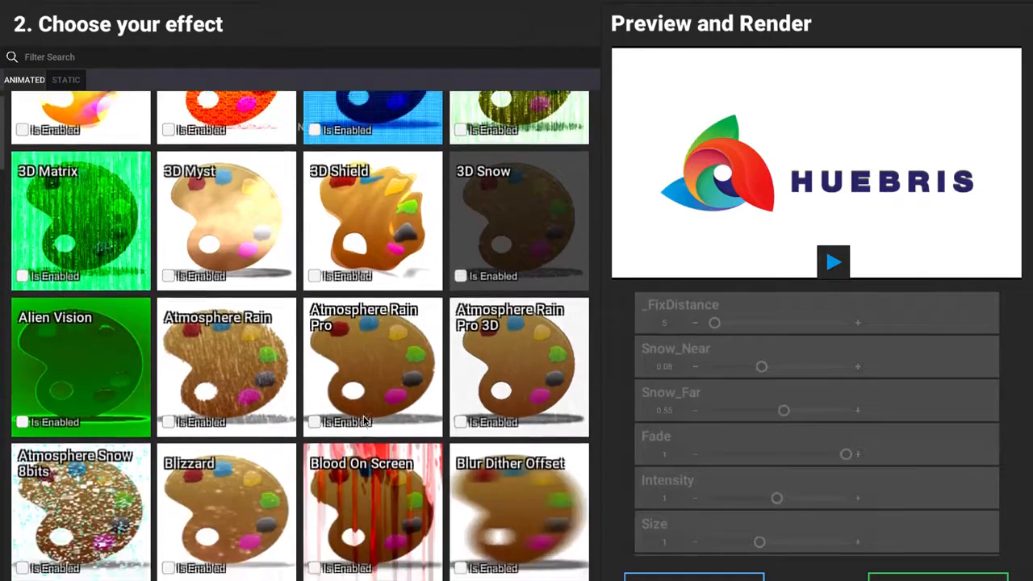
scroll(363, 419, down, 4)
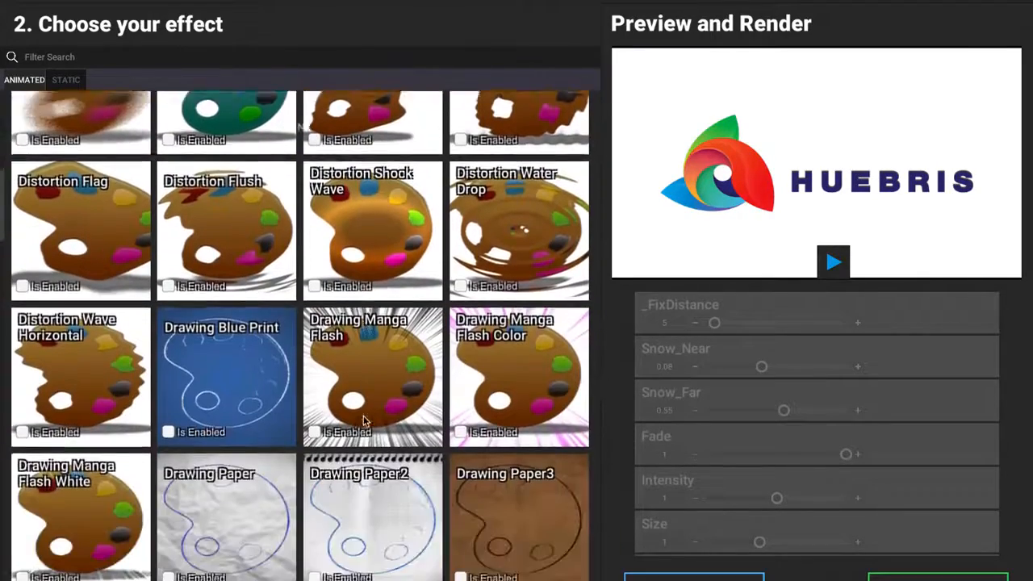
scroll(363, 420, down, 3)
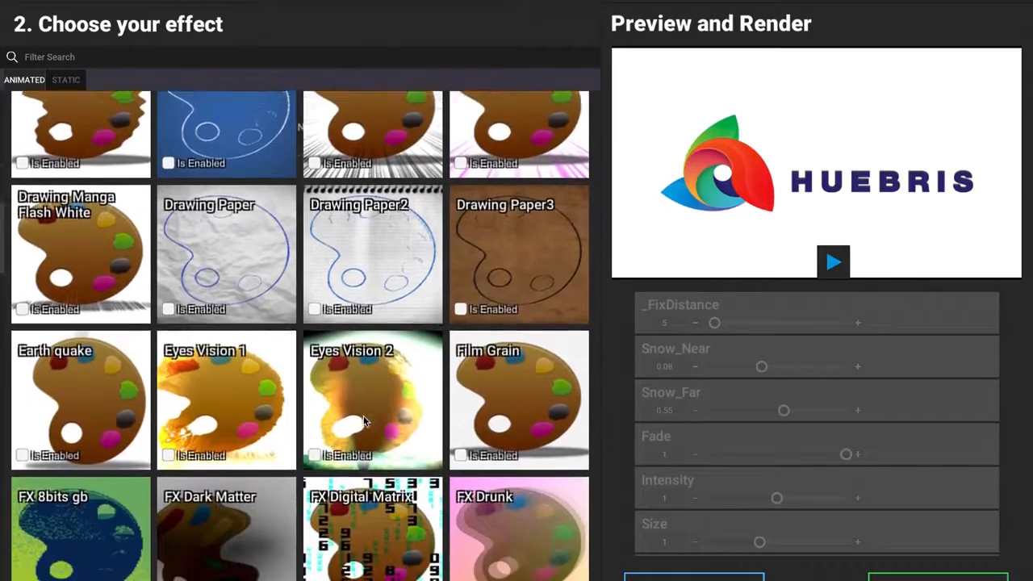
scroll(385, 399, down, 1)
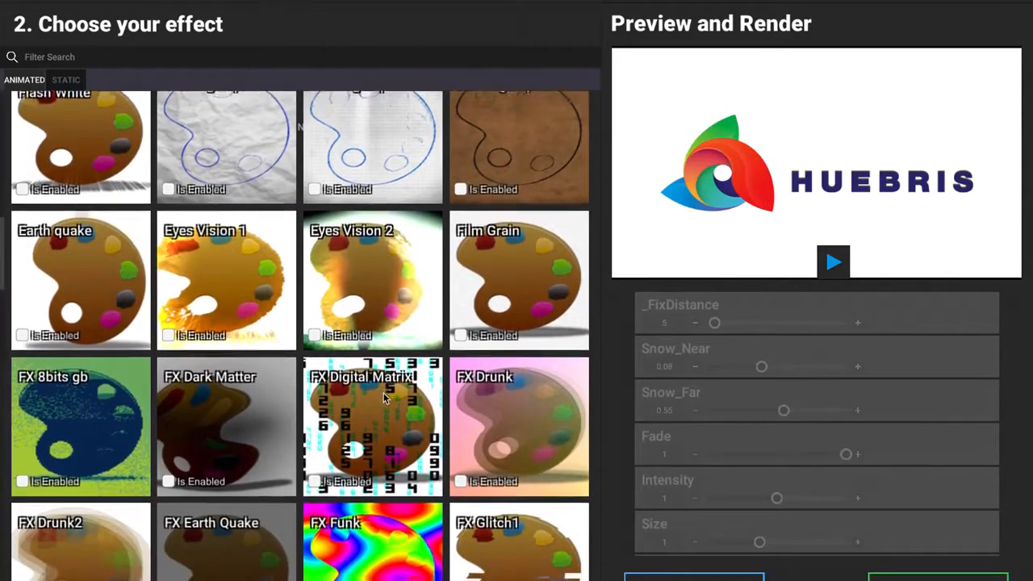
scroll(384, 398, up, 1)
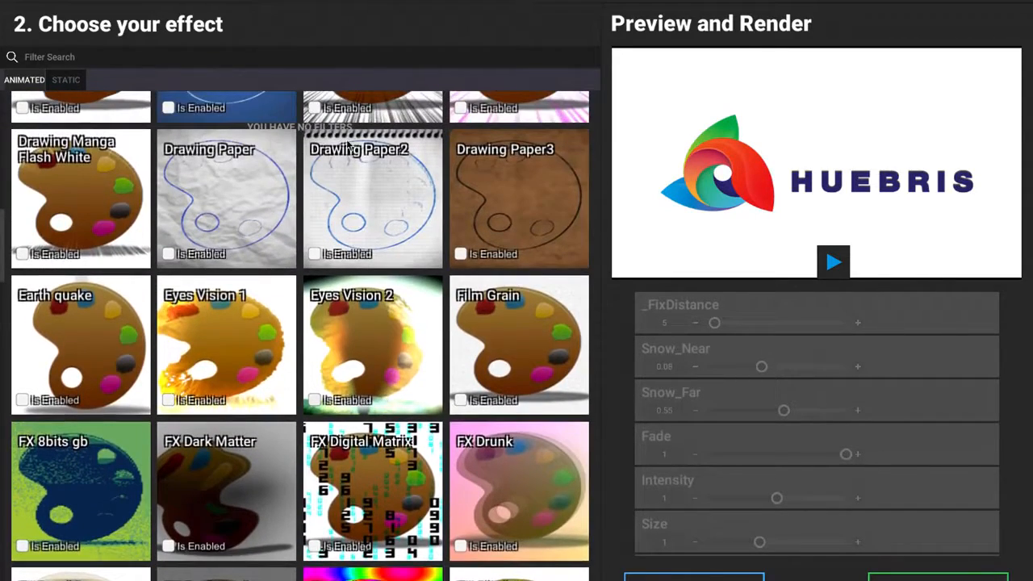
click(315, 255)
click(833, 261)
click(834, 263)
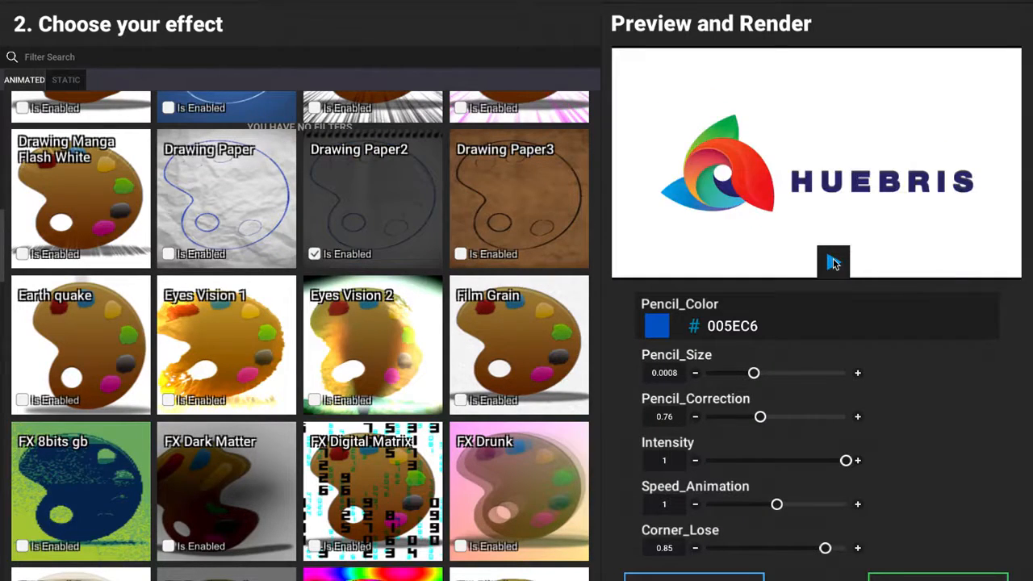
click(315, 254)
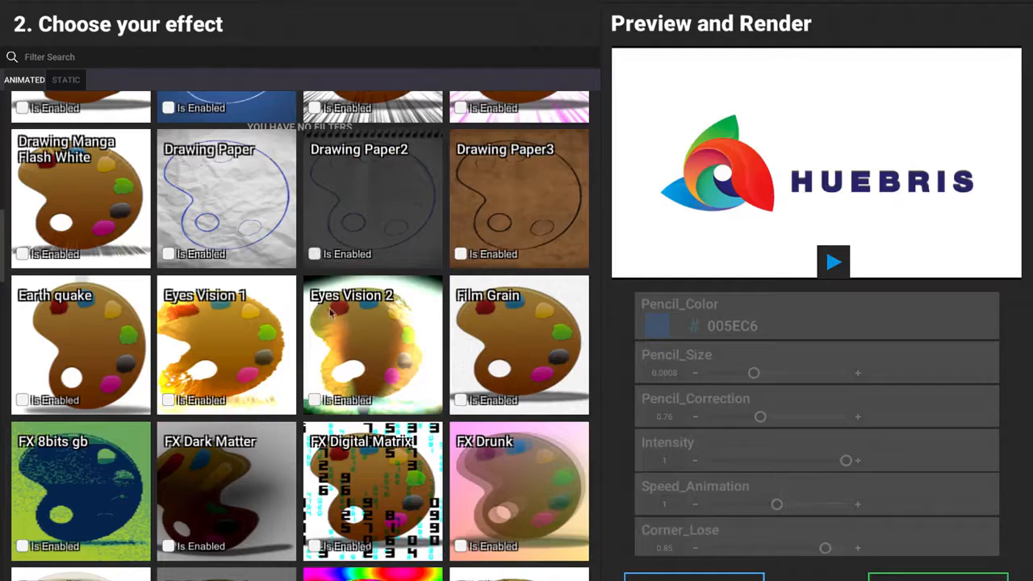
Try the static Distortion Aspiration effect in the logo preview and disable it again
scroll(254, 353, down, 1)
scroll(254, 353, down, 6)
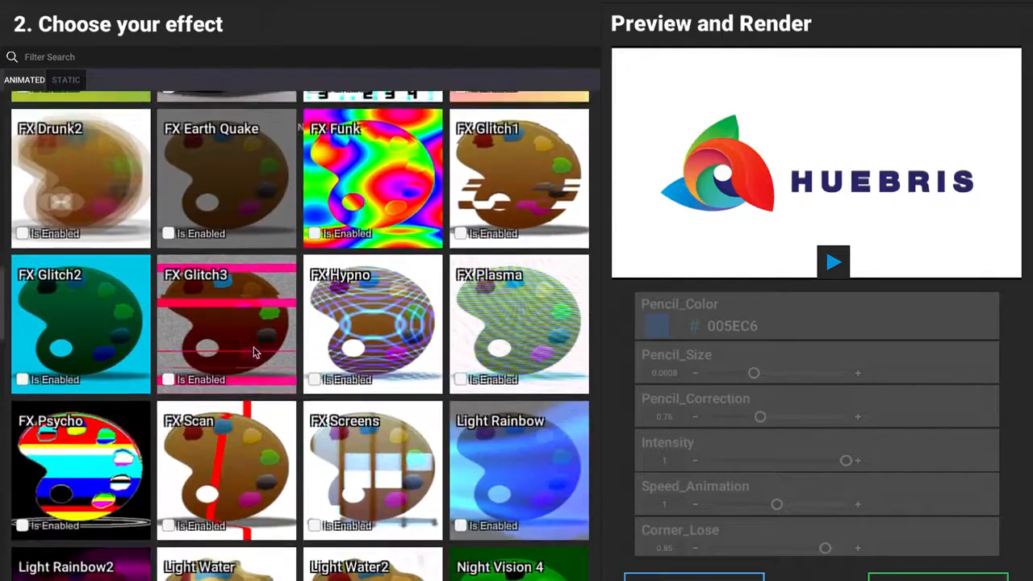
scroll(255, 353, up, 2)
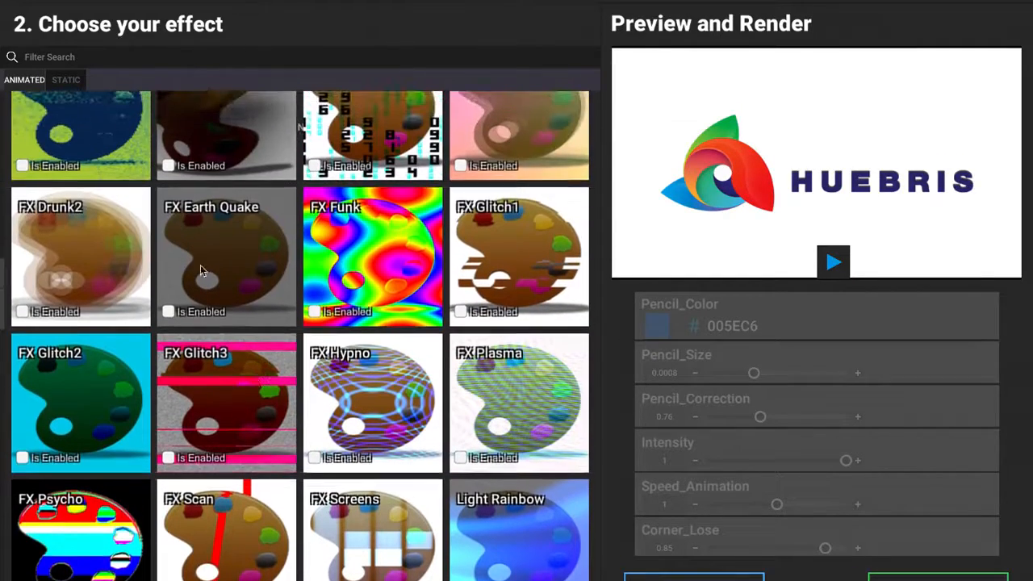
click(71, 81)
scroll(323, 418, up, 2)
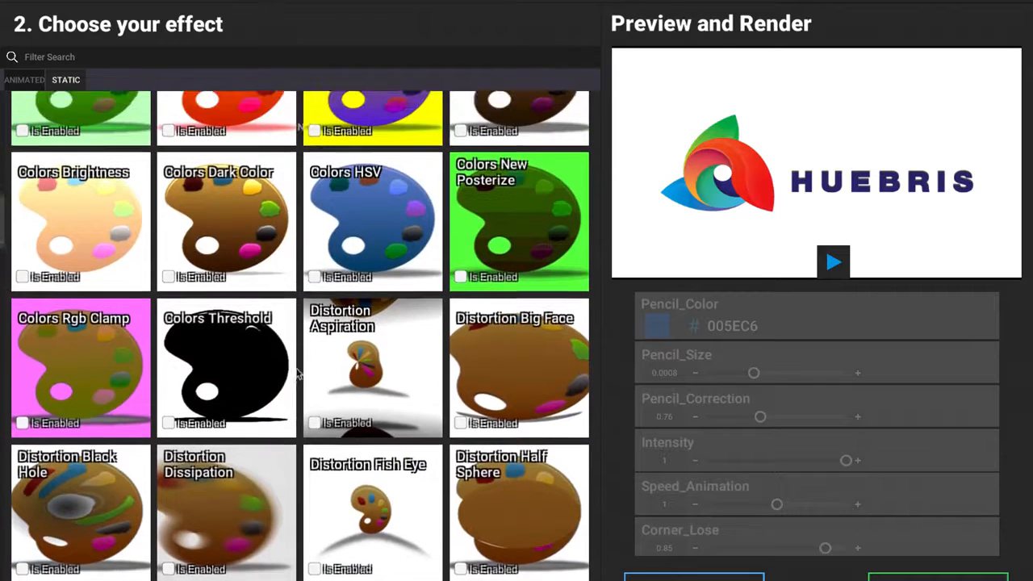
scroll(323, 417, up, 1)
click(314, 496)
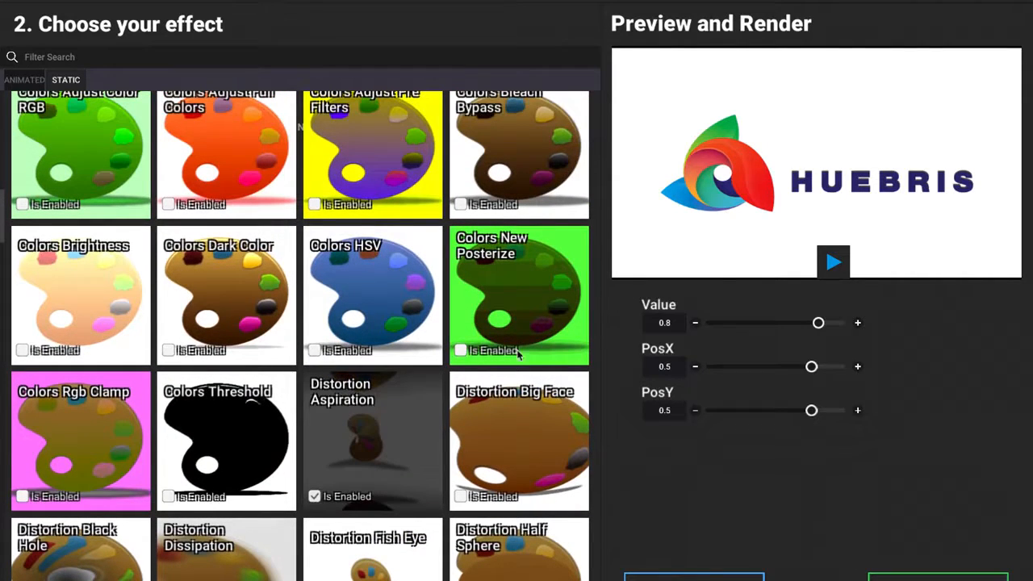
click(833, 261)
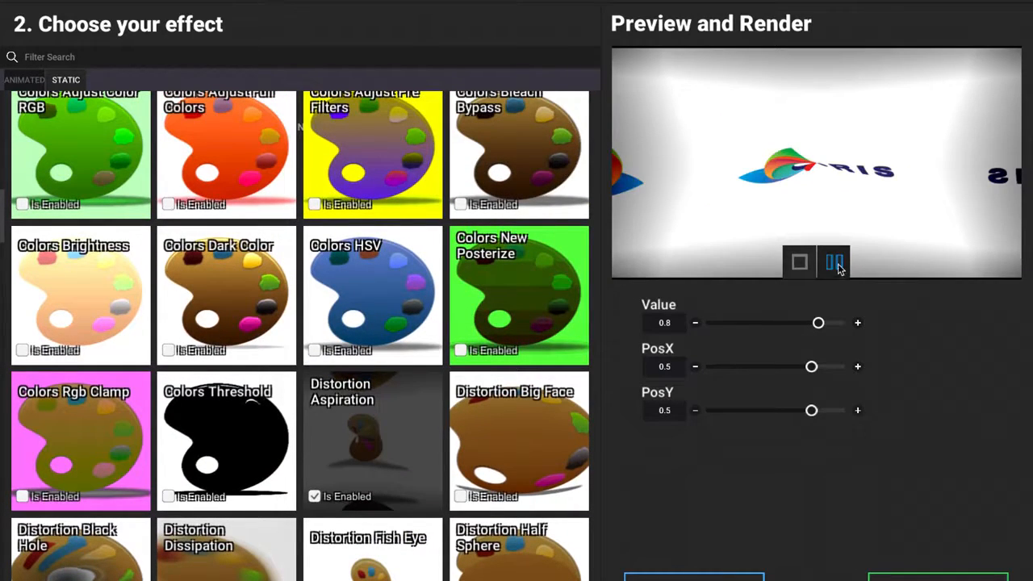
click(834, 261)
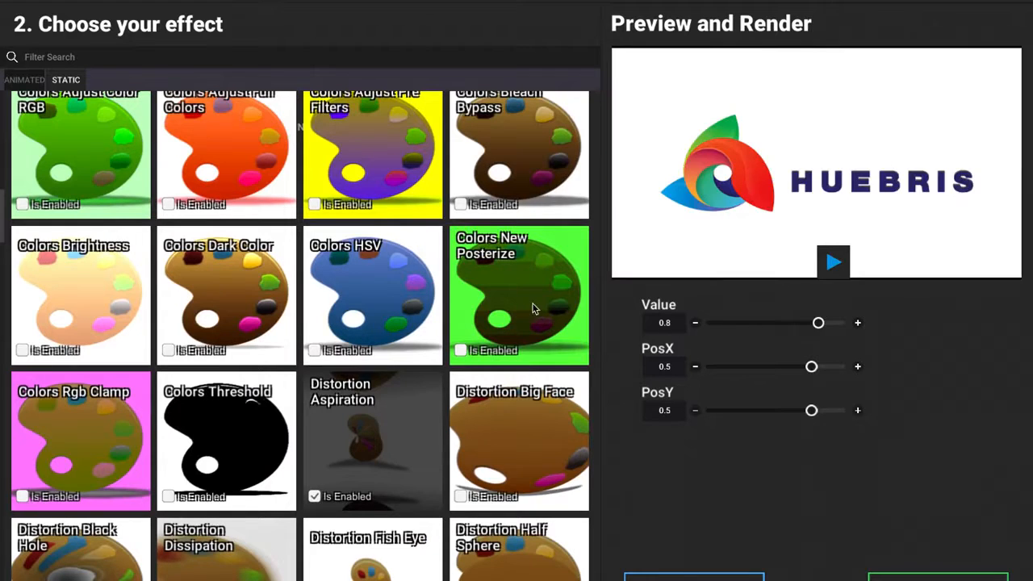
click(314, 497)
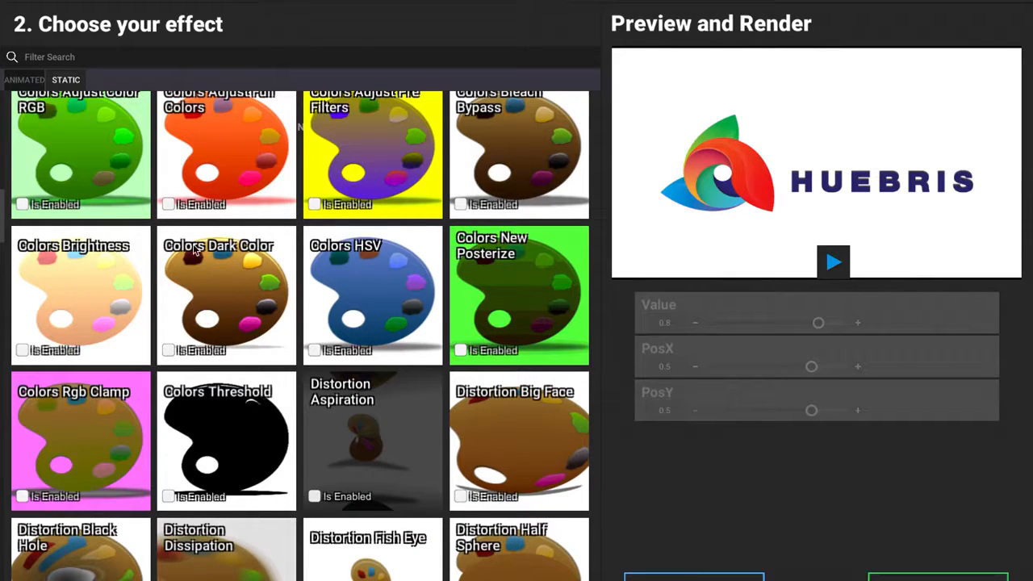
Enable the animated Eyes Vision 1 effect and preview it on the logo
click(25, 80)
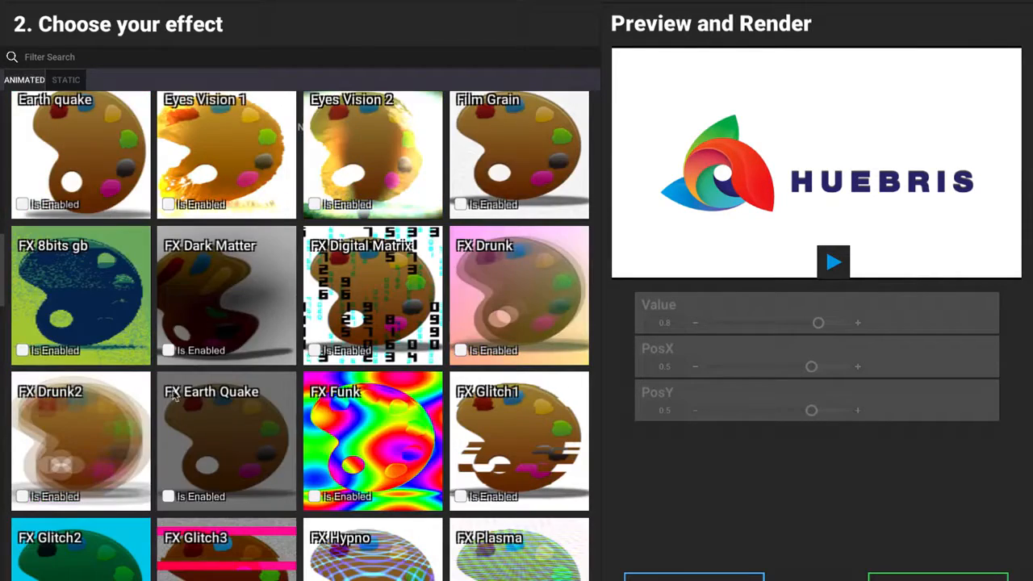
scroll(85, 143, up, 1)
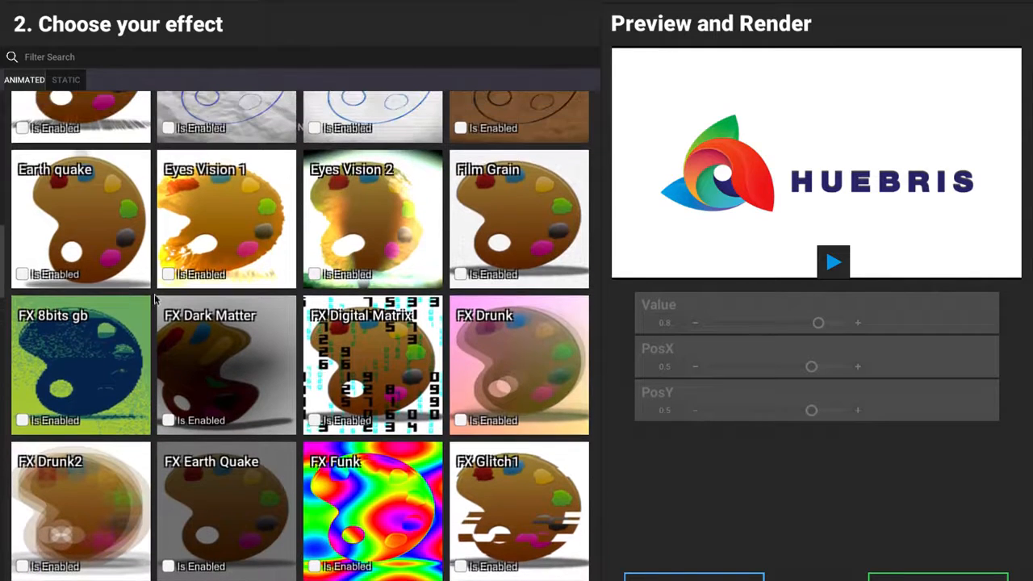
click(168, 274)
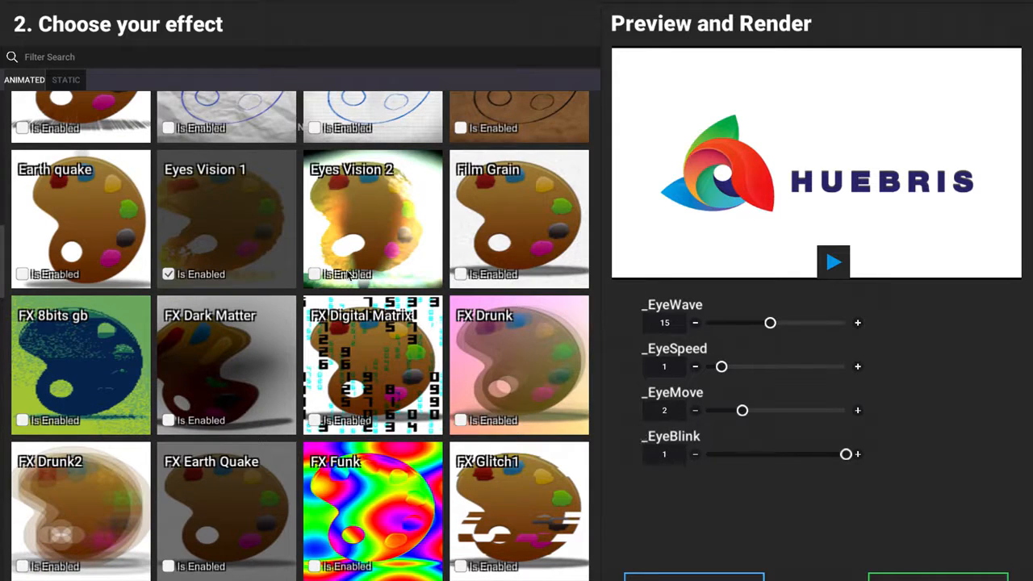
click(832, 260)
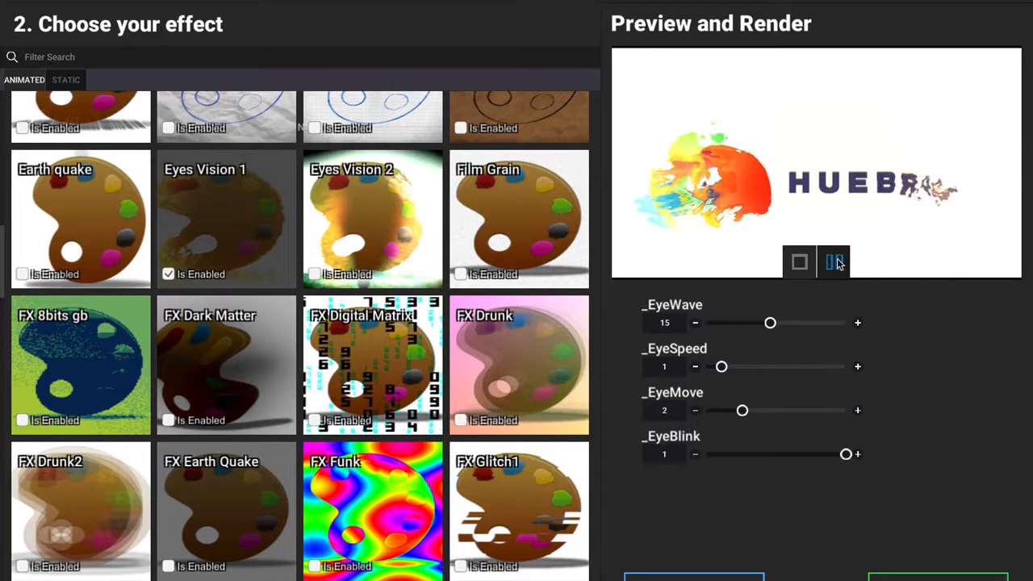
click(835, 261)
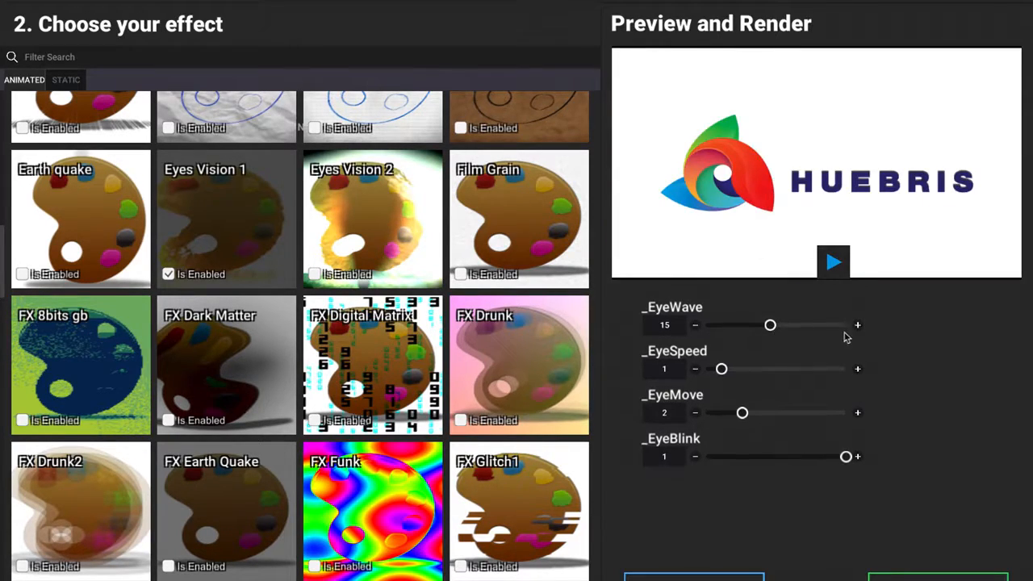
Adjust the Eyes Vision 1 effect: _EyeWave about 28.5, _EyeBlink about 0.2 and _EyeMove about 7.1
click(831, 325)
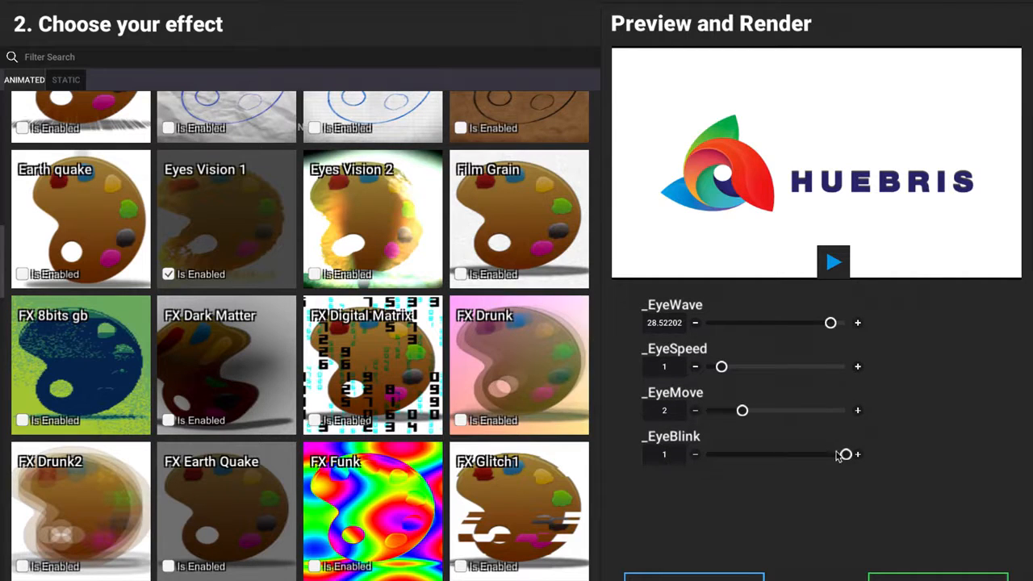
drag(845, 455, 736, 455)
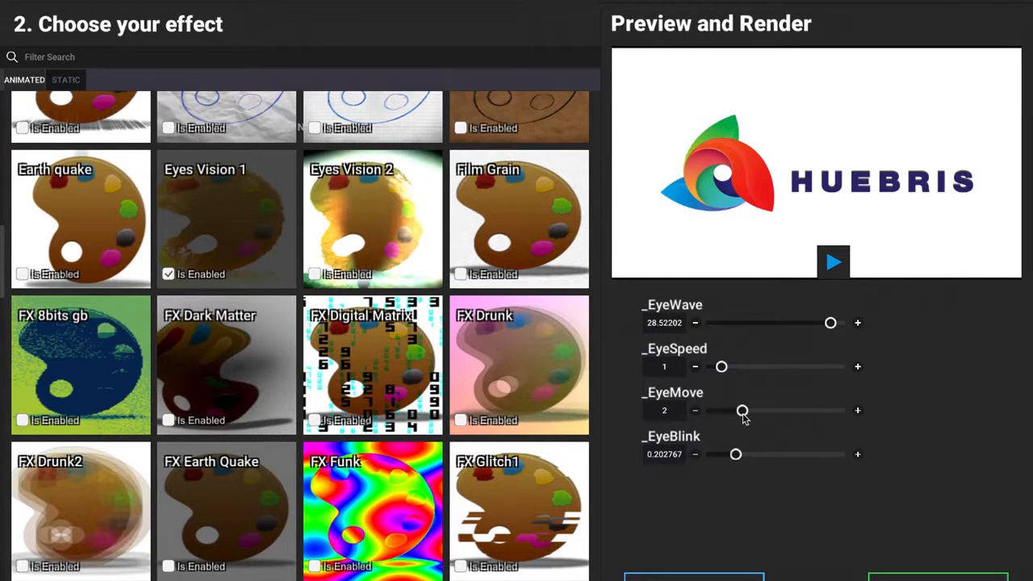
drag(742, 412, 831, 412)
Play and stop the logo preview several times to examine the adjusted Eyes Vision 1 effect
click(840, 270)
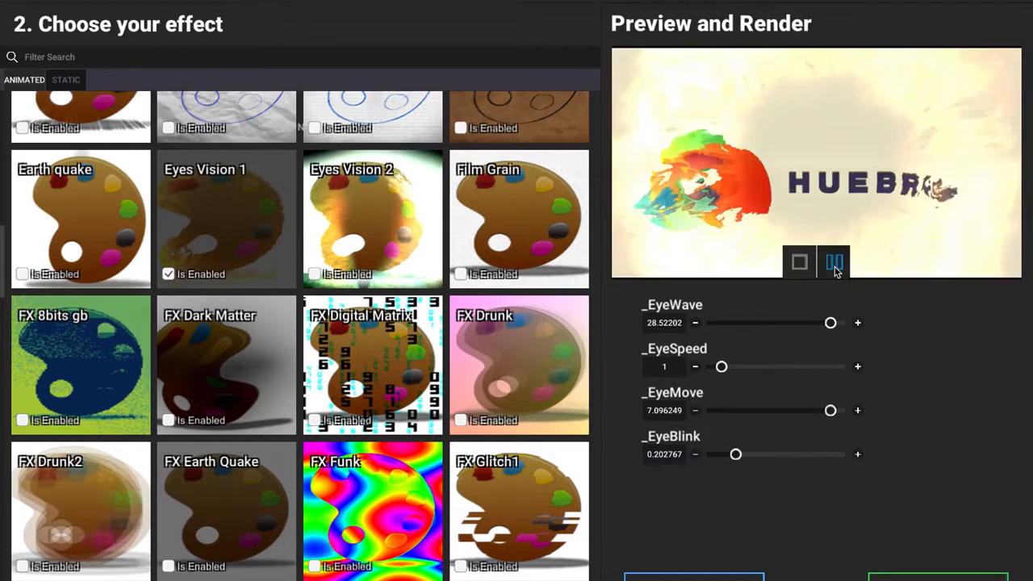
click(834, 266)
click(834, 263)
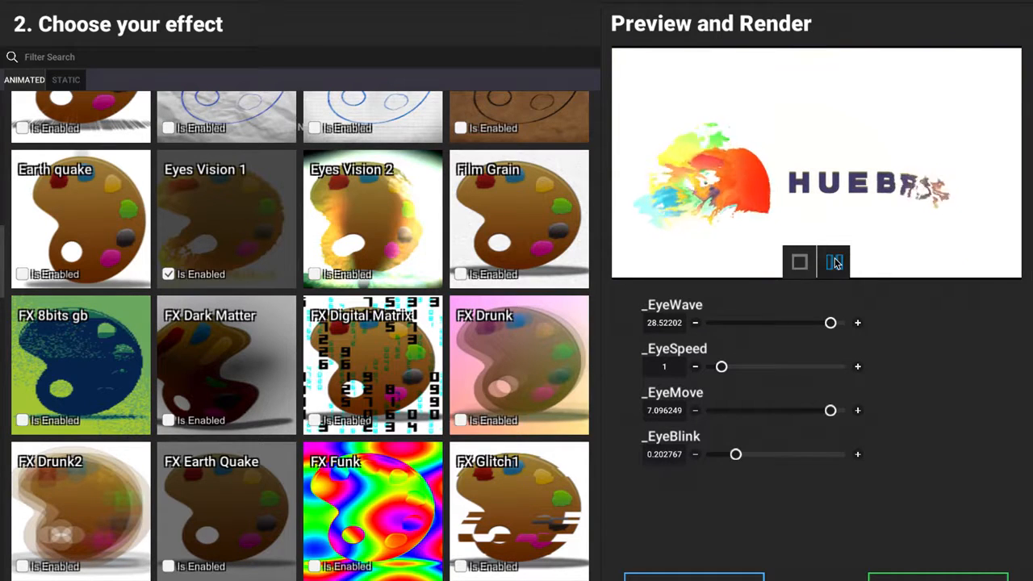
click(834, 263)
click(835, 263)
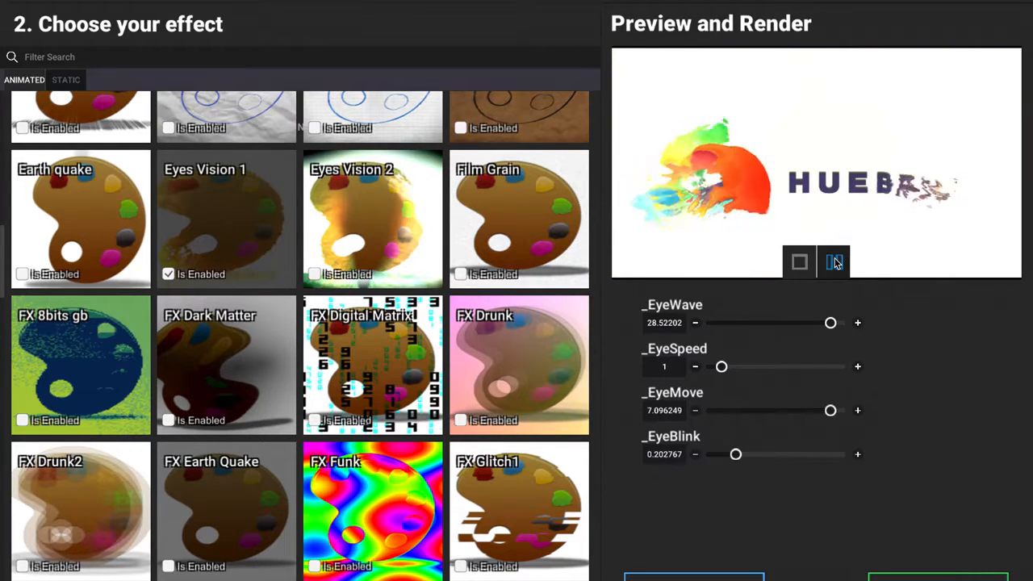
click(835, 263)
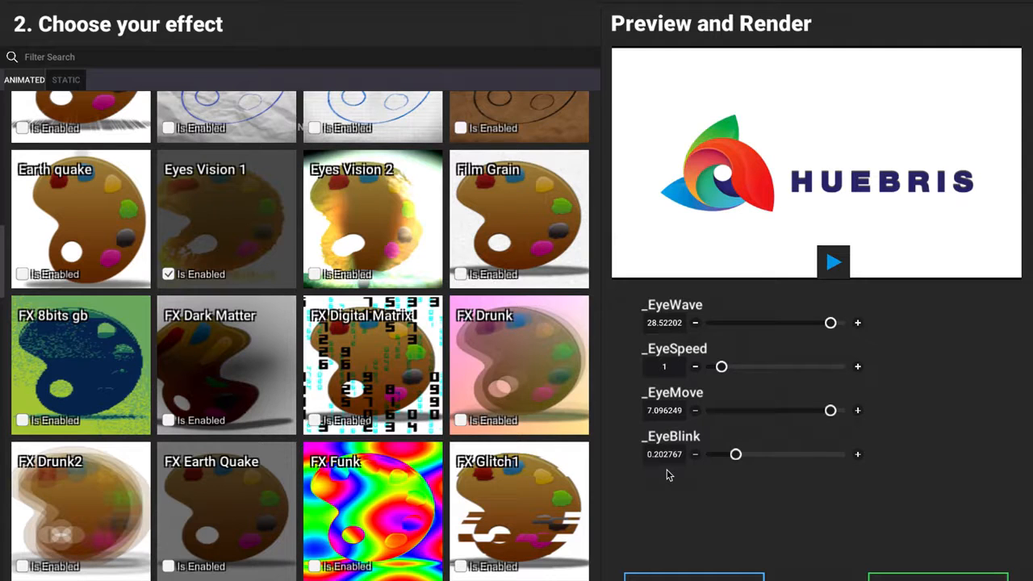
click(834, 260)
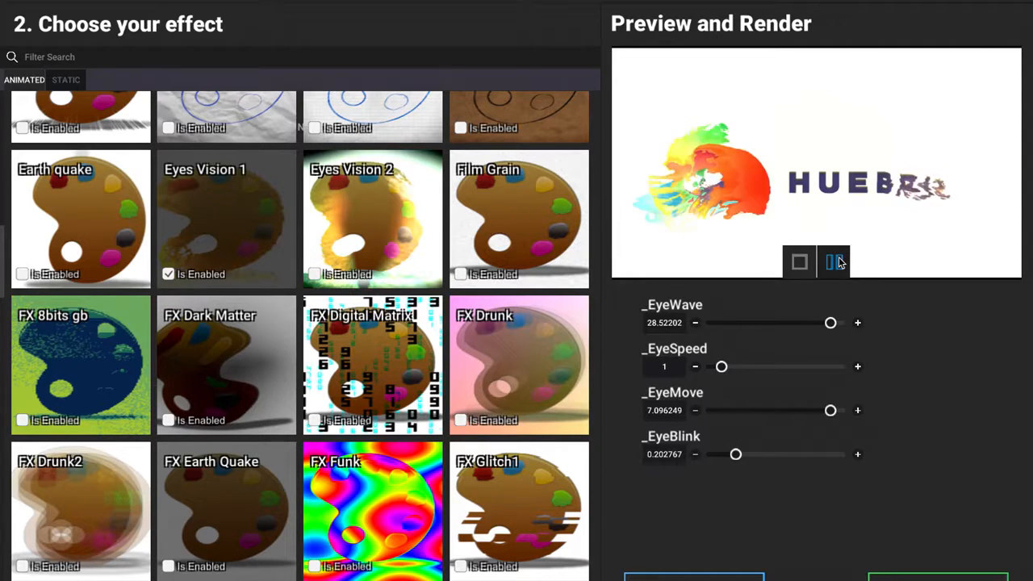
click(838, 262)
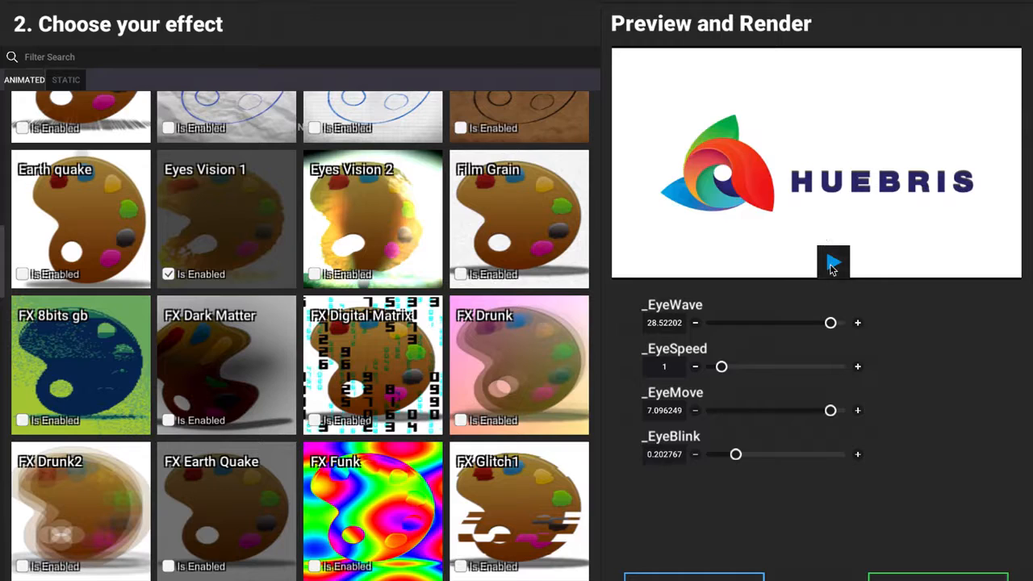
click(833, 265)
click(834, 263)
Proceed to the export settings and look at the video framerate and resolution options
click(937, 578)
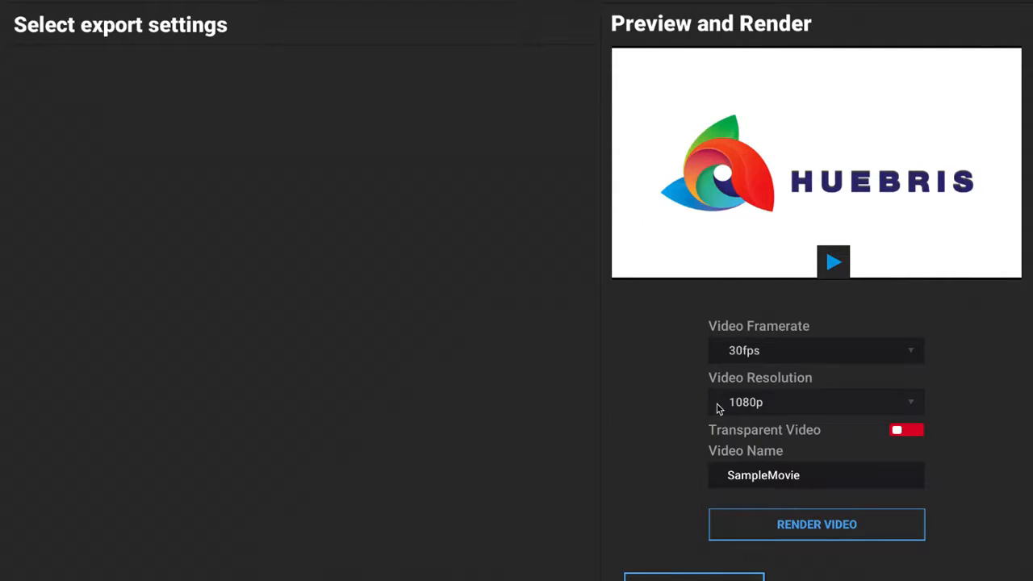
click(853, 350)
click(871, 354)
click(871, 402)
click(872, 402)
In the full editor with the logo loaded, enable the animated 3D Myst effect and play the preview
click(315, 1)
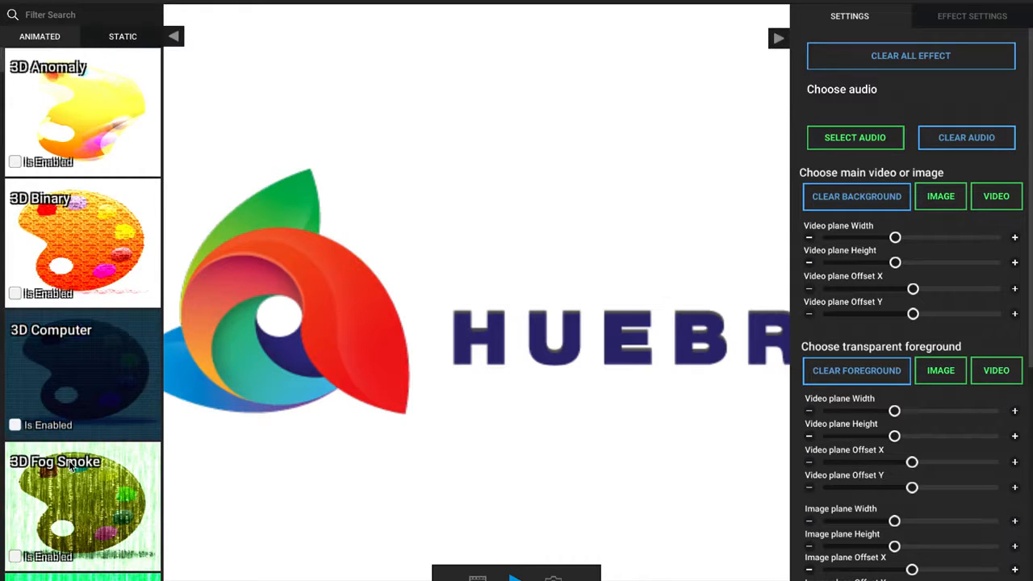
scroll(69, 460, down, 3)
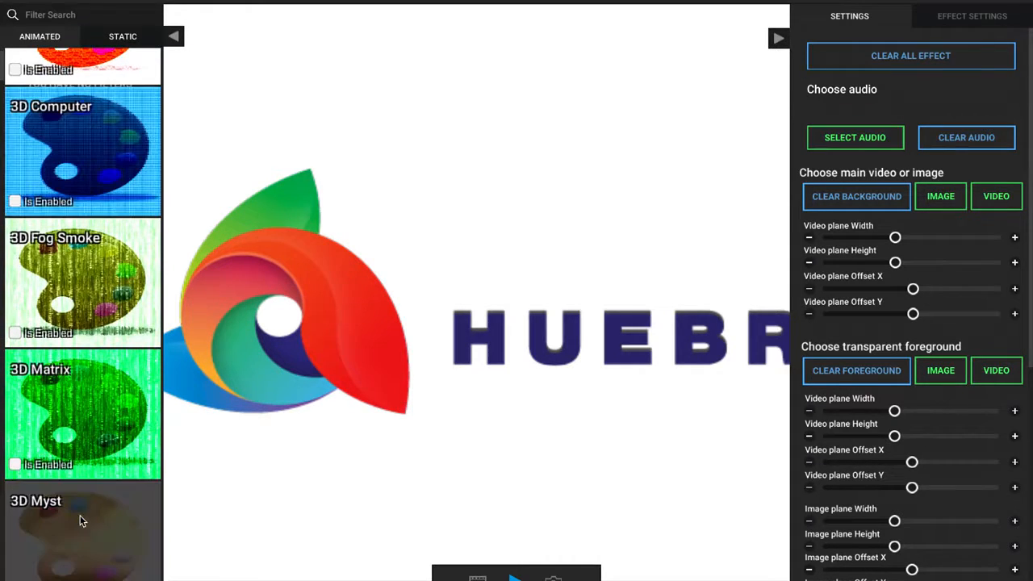
scroll(48, 541, down, 1)
click(15, 562)
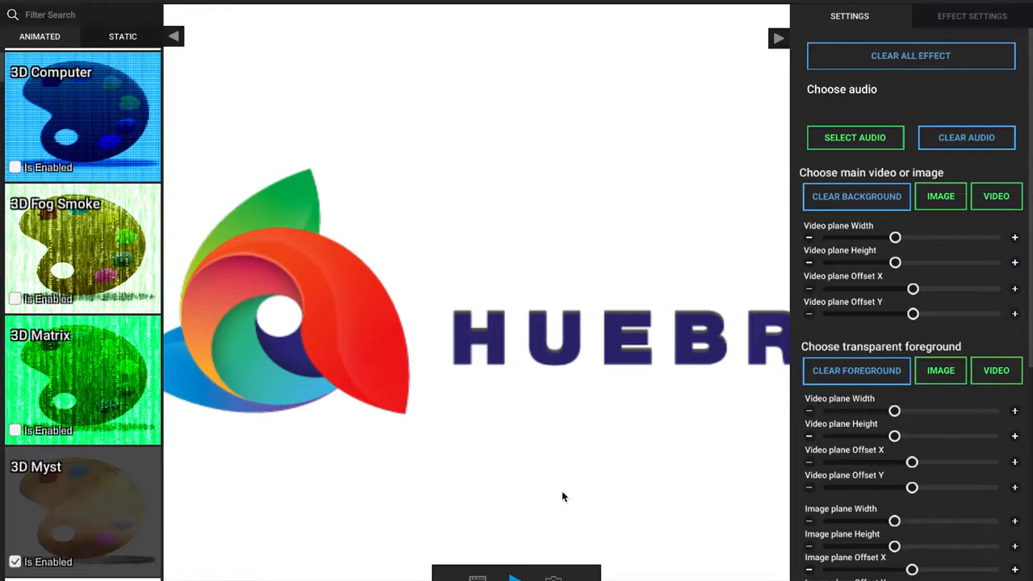
click(515, 576)
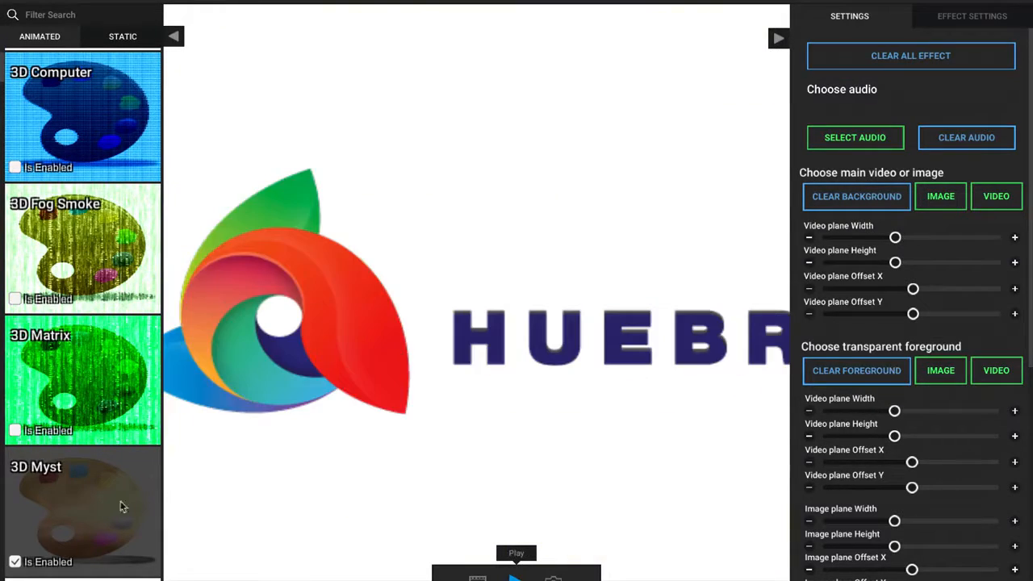
Look through the project settings for the main and foreground layers, blur and background color
scroll(888, 479, down, 3)
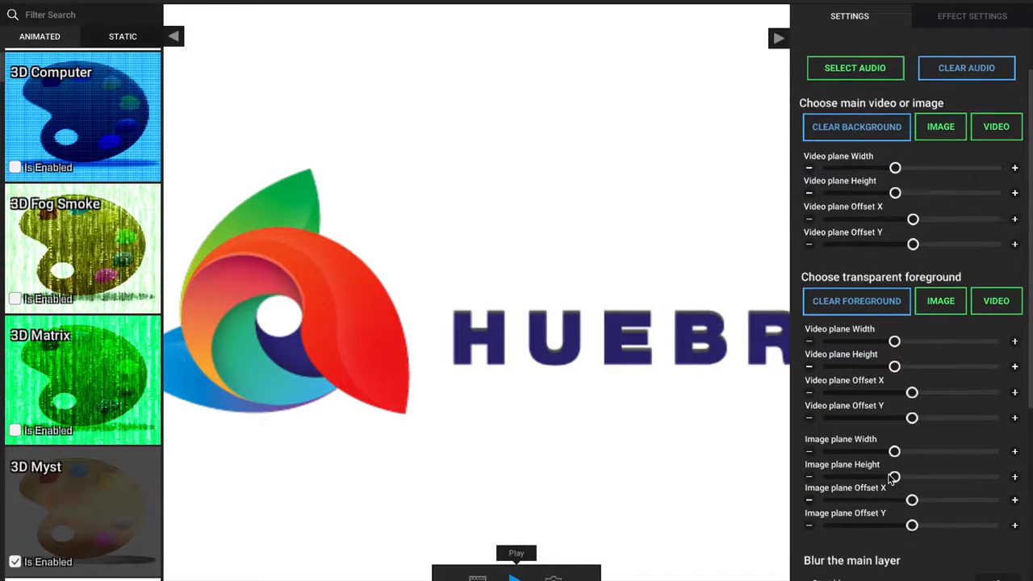
scroll(849, 453, down, 6)
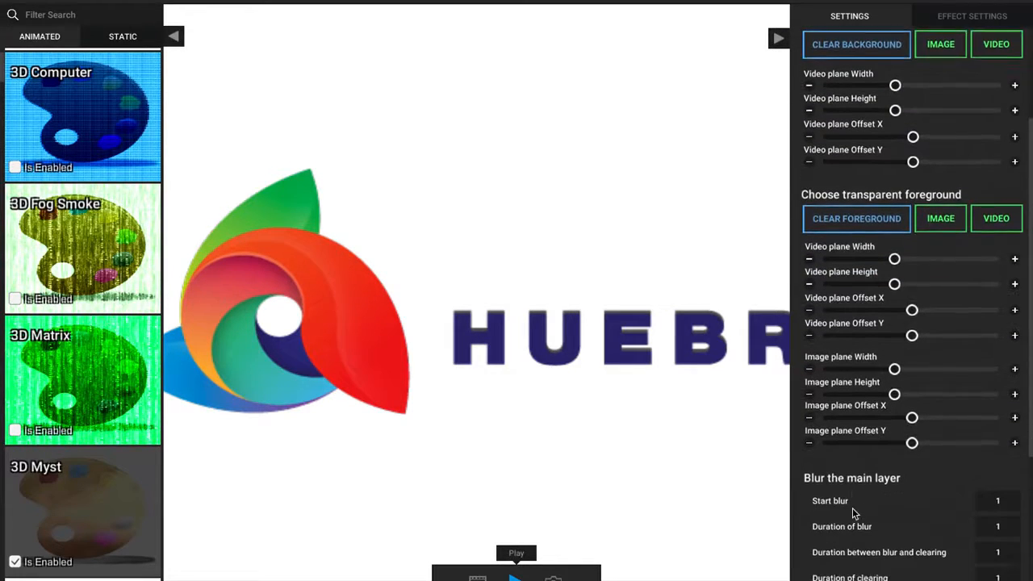
scroll(915, 499, down, 3)
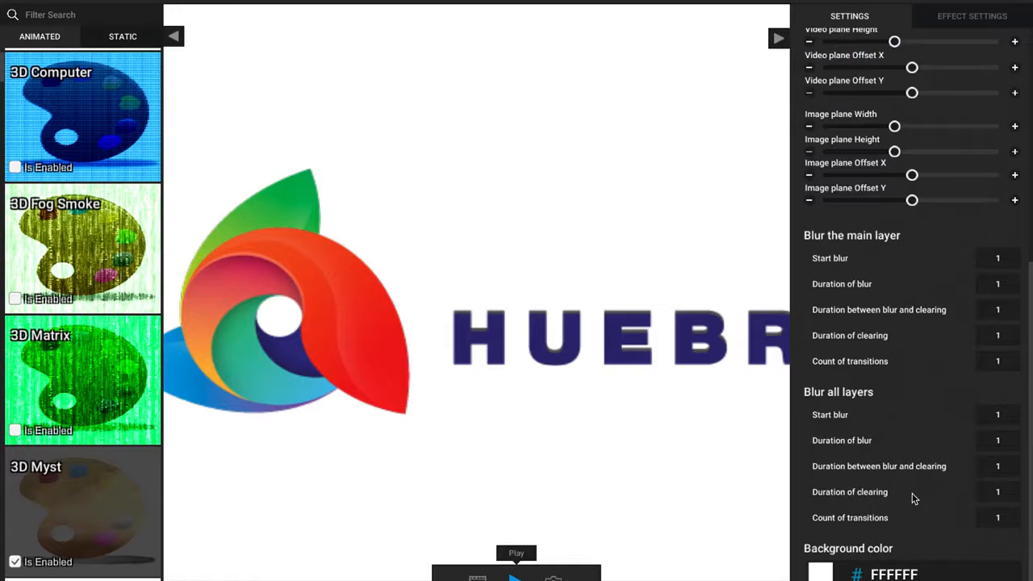
scroll(914, 499, up, 11)
scroll(930, 388, up, 1)
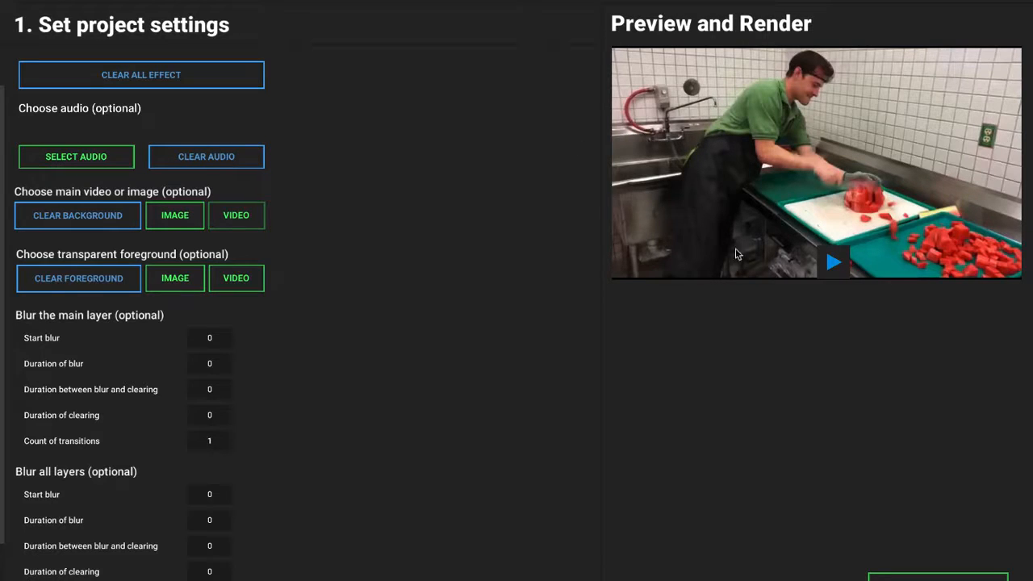
Play the watermelon-cutting video in the preview and proceed to the effect selection
click(832, 262)
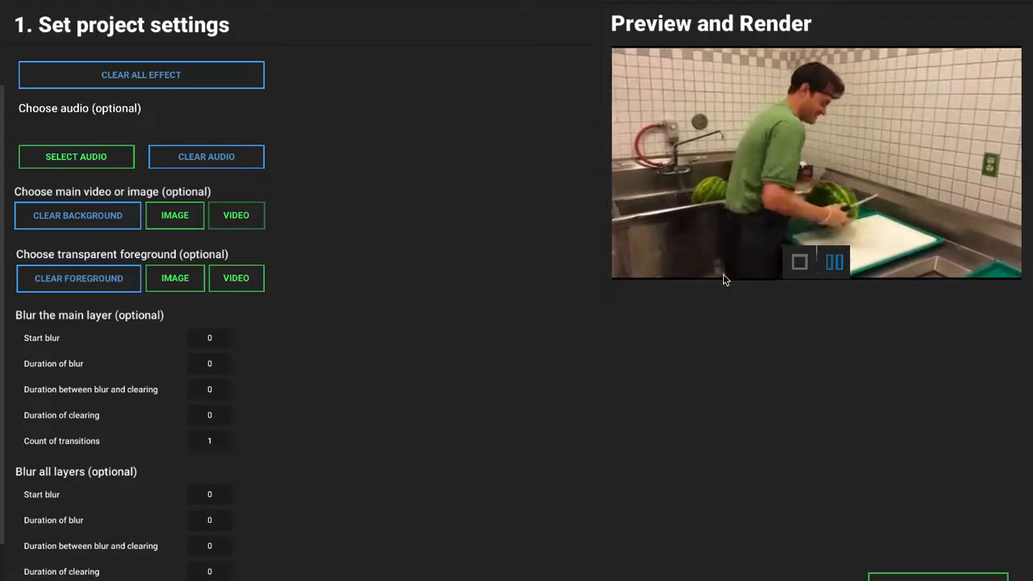
click(920, 576)
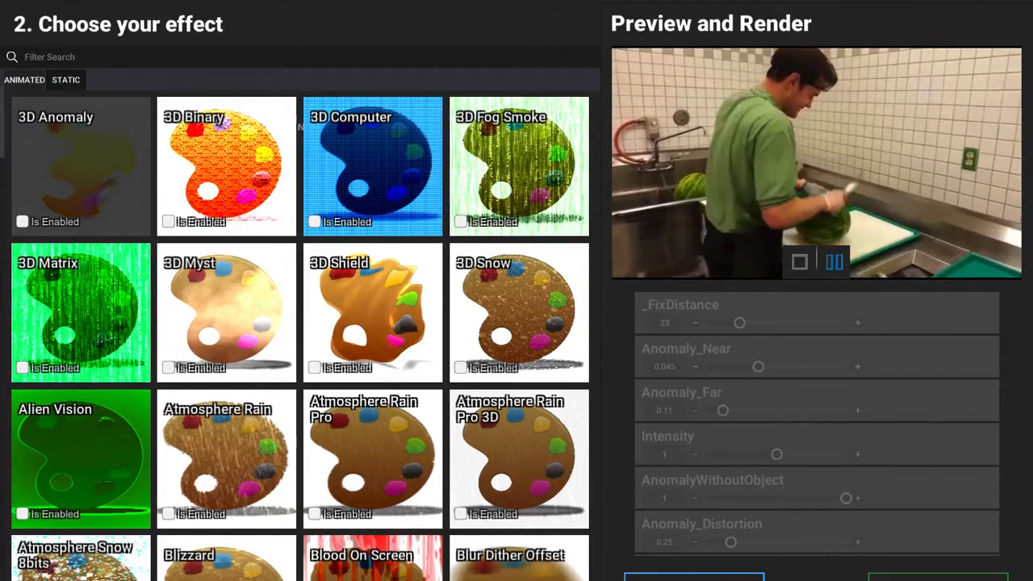
Try the 3D Shield and 3D Myst effects on the playing video, disabling each one again
click(366, 311)
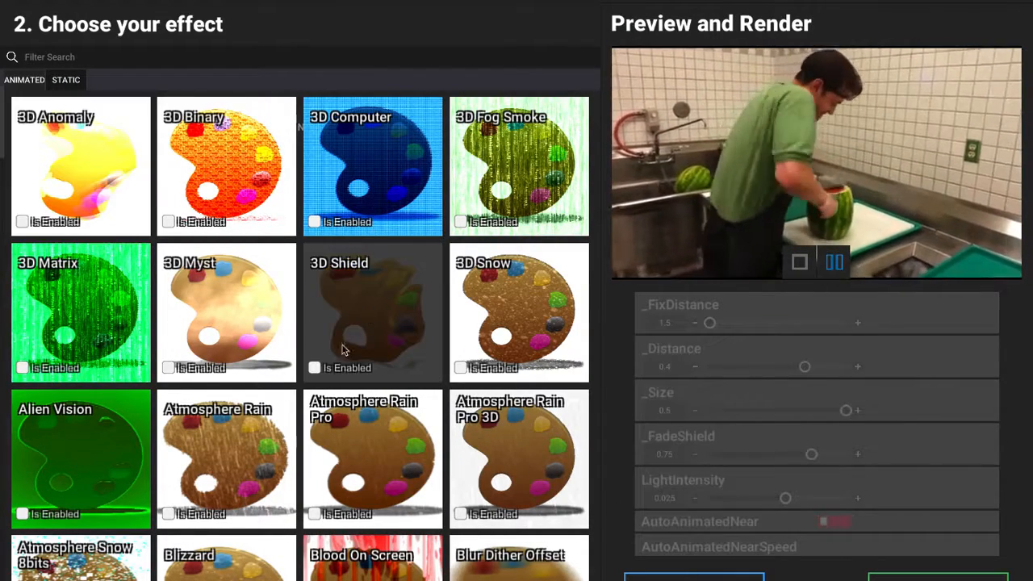
click(314, 368)
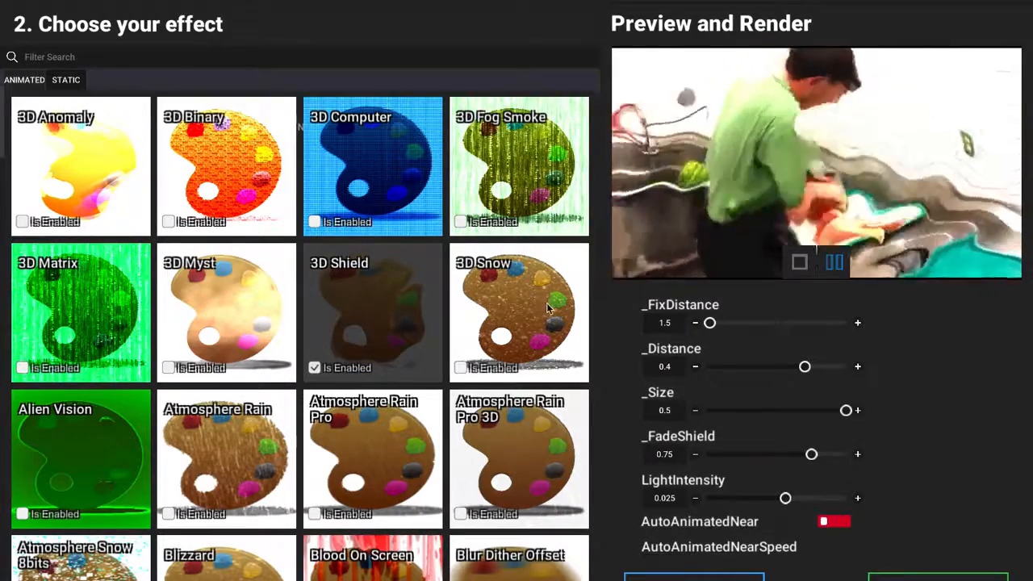
click(314, 368)
click(168, 368)
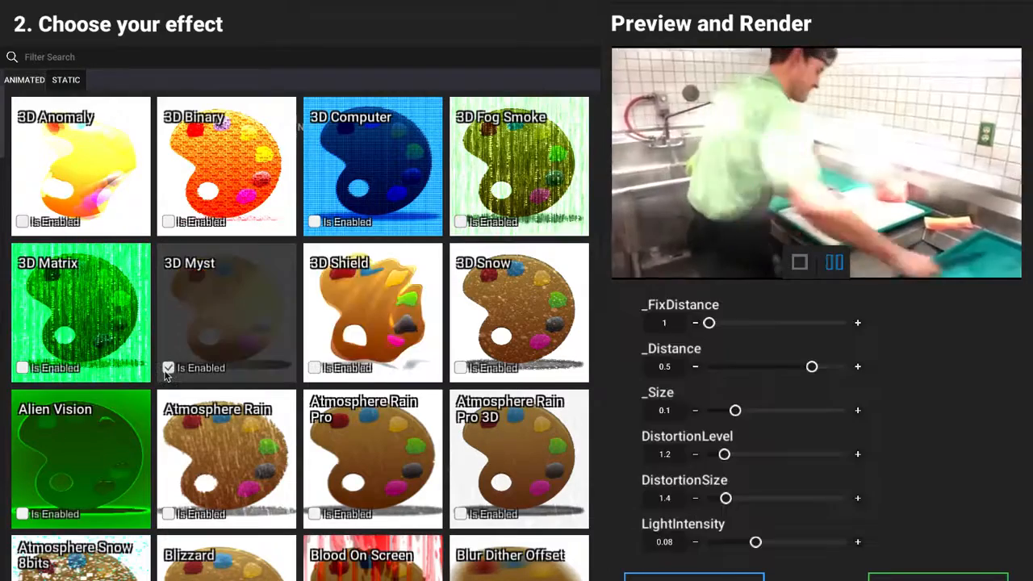
click(168, 368)
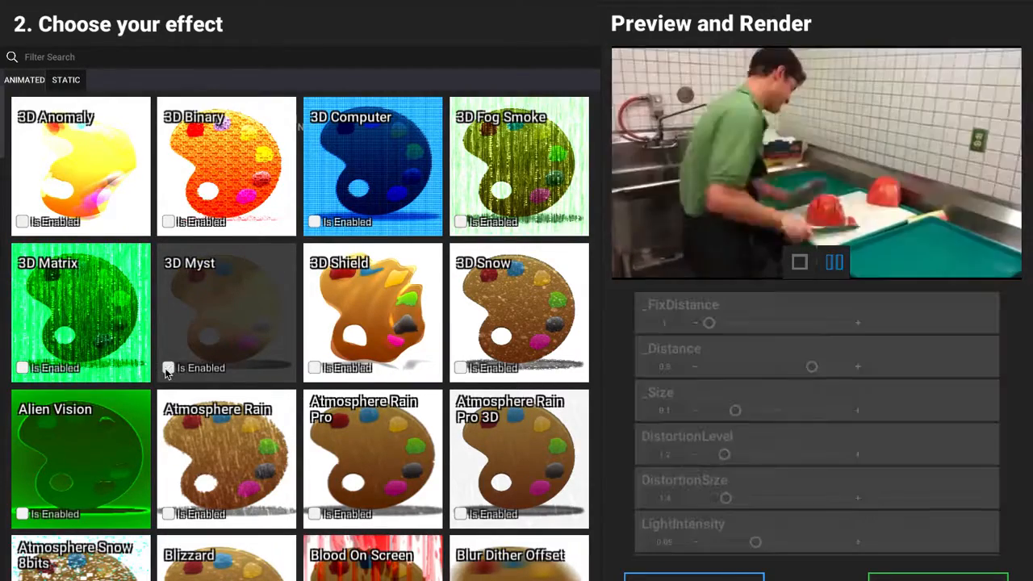
Try the animated Blur Dither Offset and Blood On Screen effects on the playing video, disabling them again
scroll(238, 401, down, 1)
scroll(236, 401, down, 3)
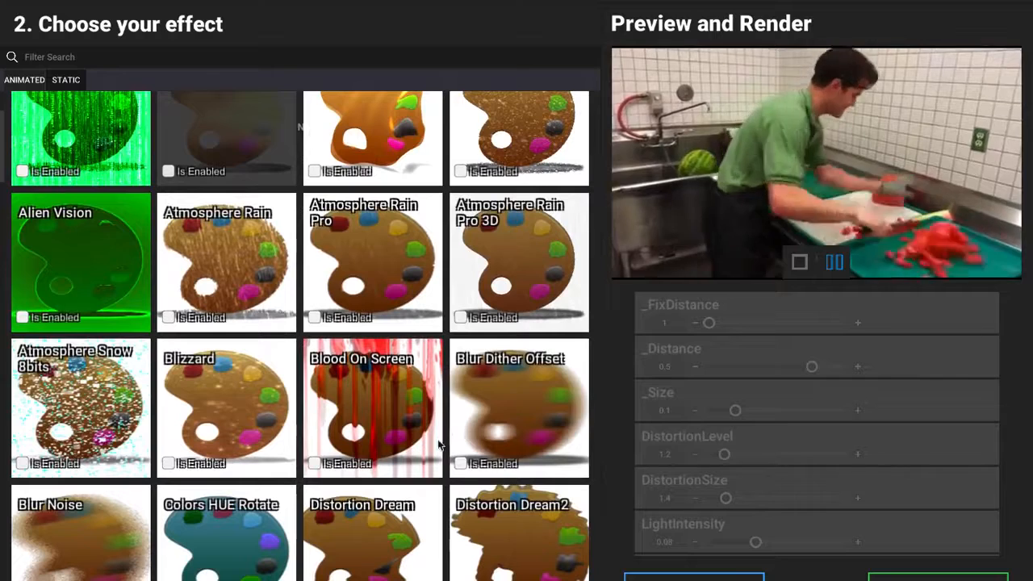
click(461, 464)
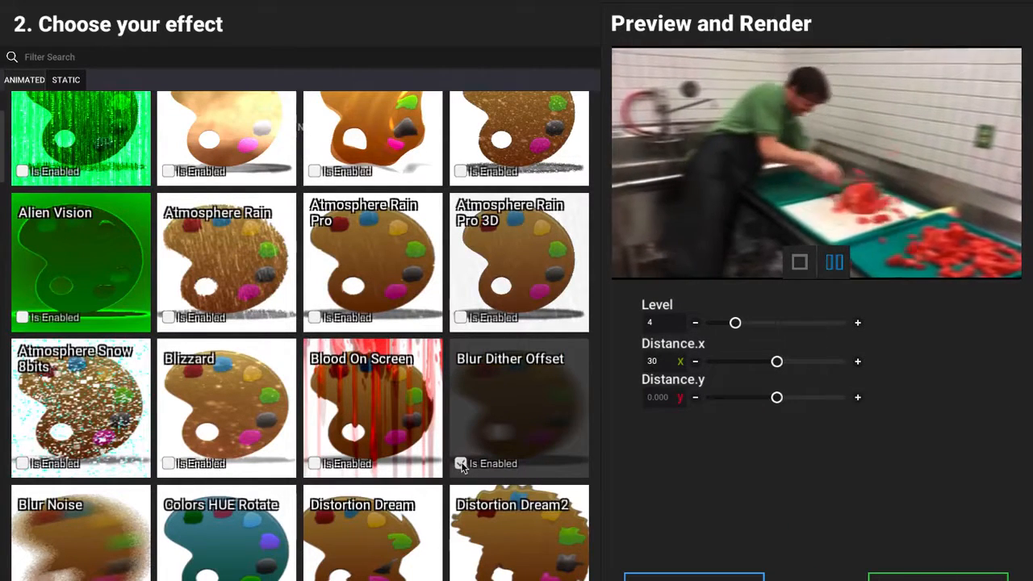
click(461, 464)
click(314, 464)
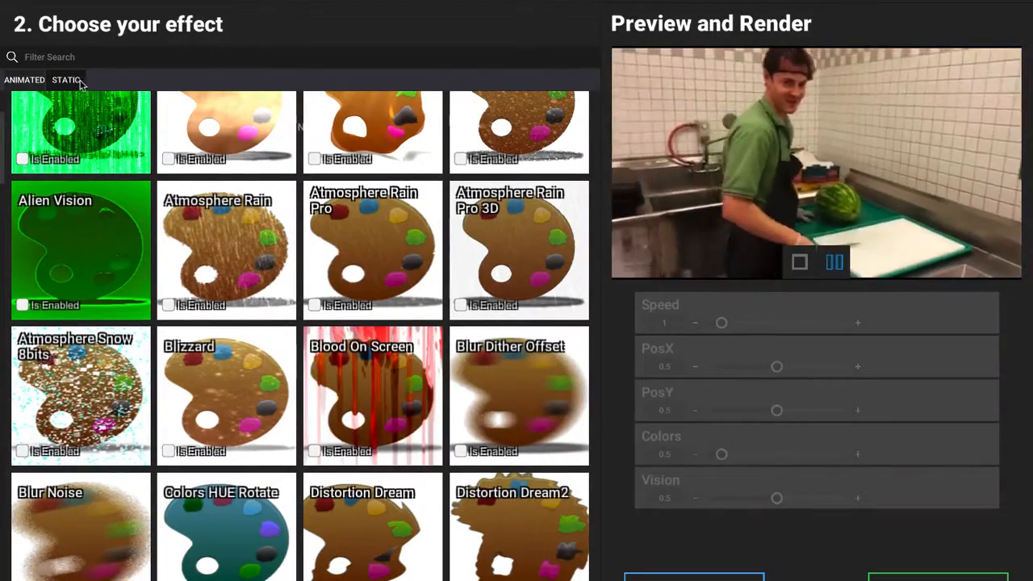
Try the static Oculus Therma Vision effect on the playing video and disable it again
click(72, 81)
scroll(257, 365, down, 15)
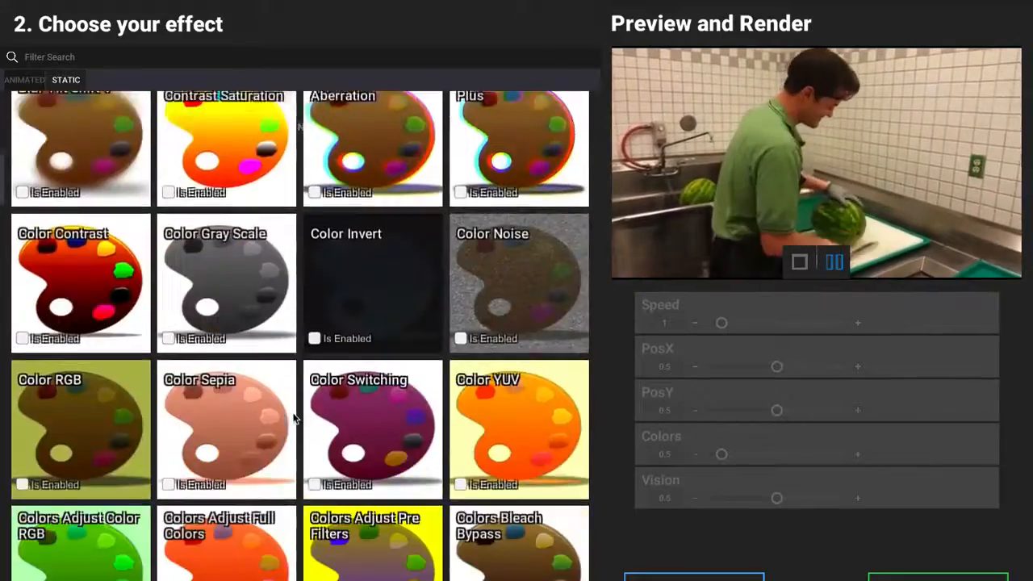
scroll(296, 417, down, 20)
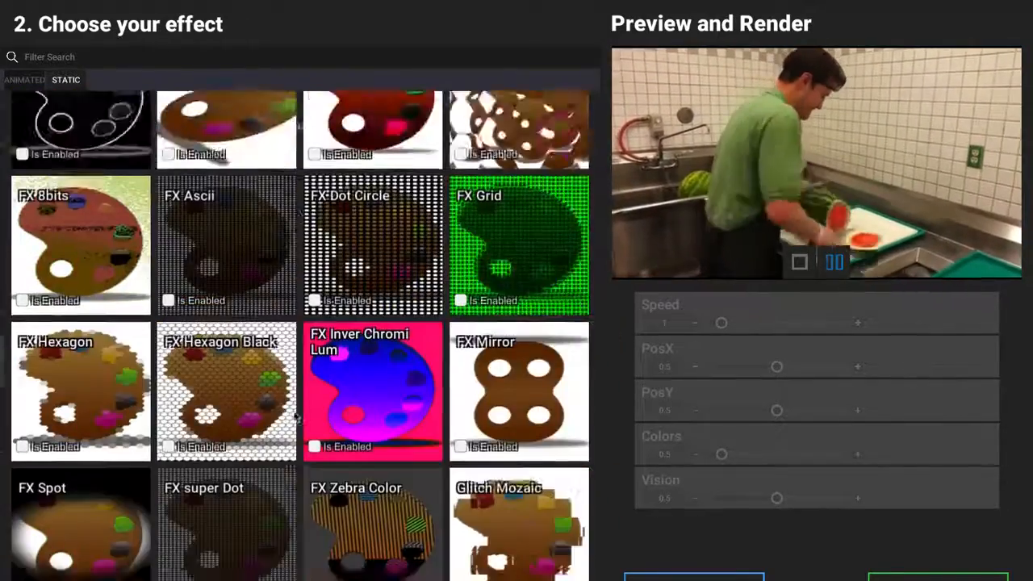
scroll(295, 416, down, 8)
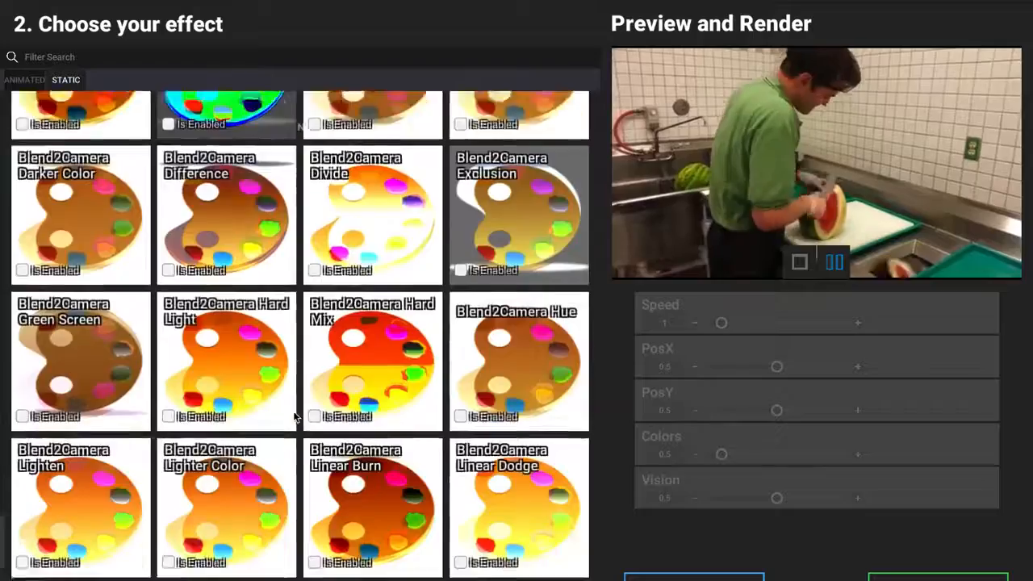
scroll(337, 327, up, 10)
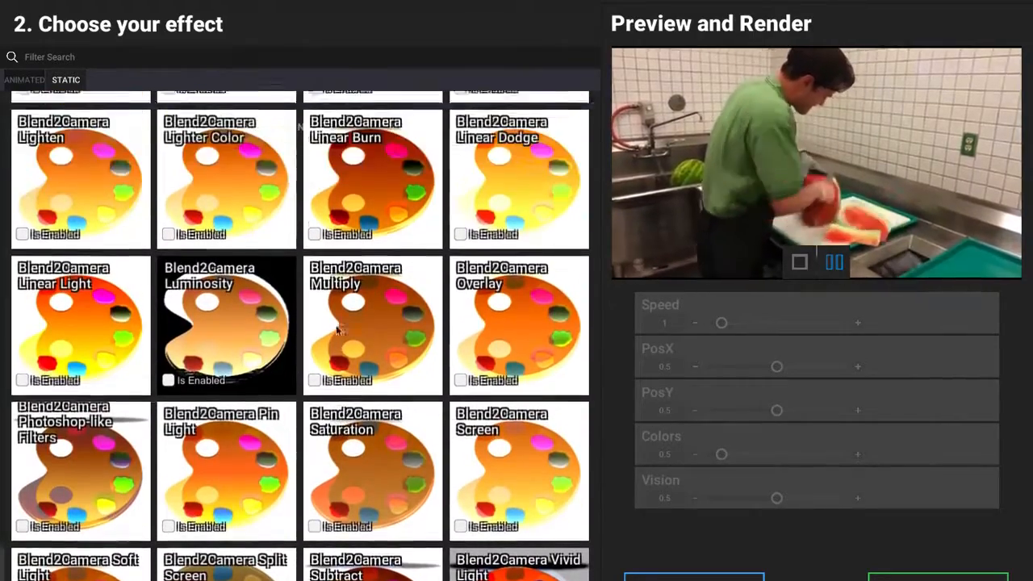
scroll(231, 348, up, 6)
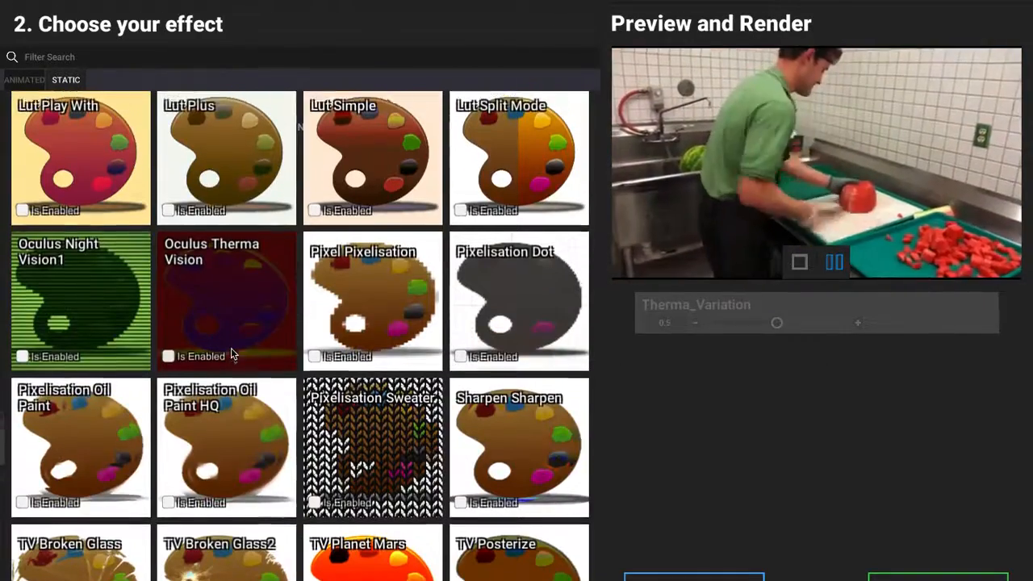
click(169, 368)
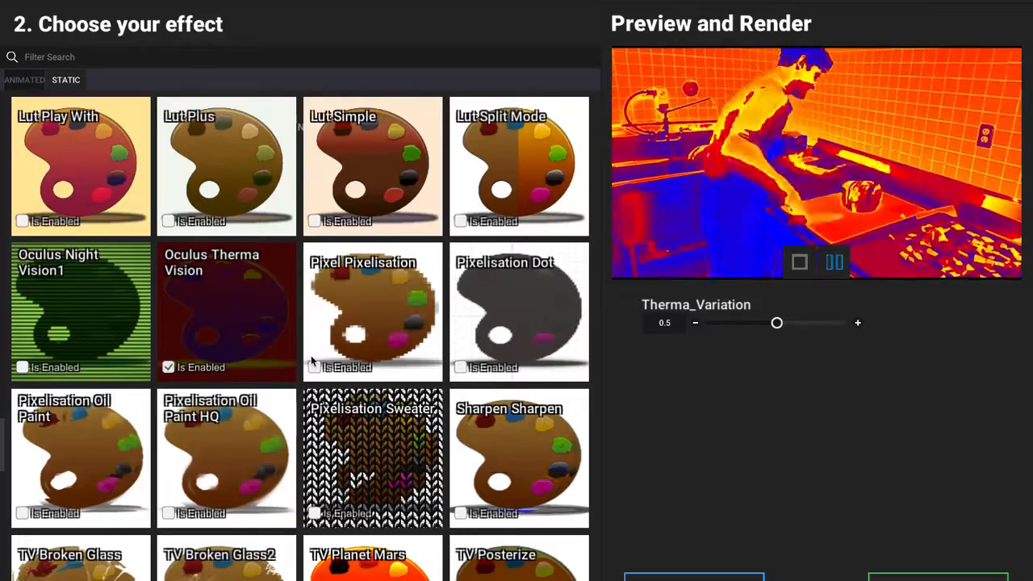
click(168, 368)
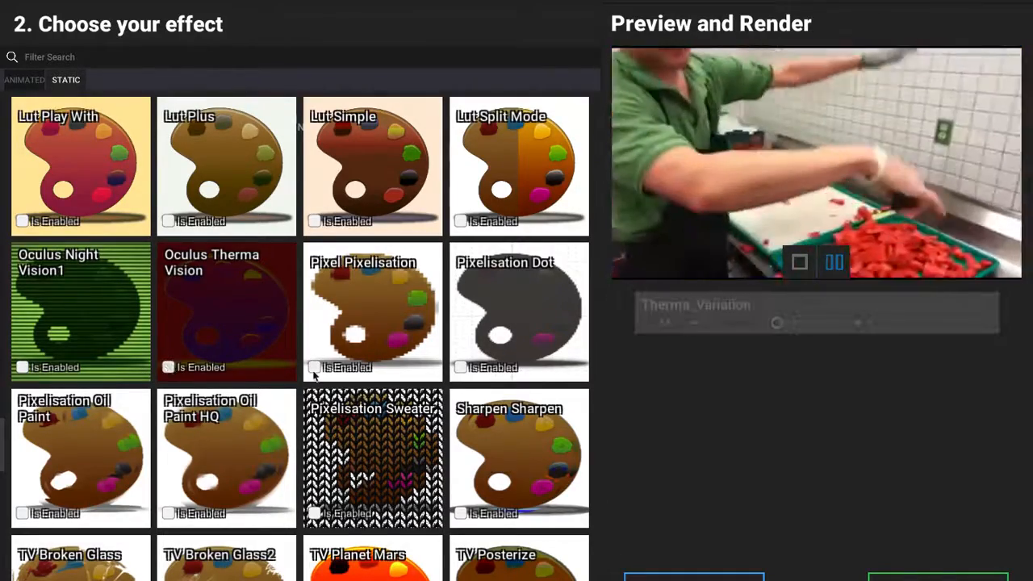
Return to the animated effects and try 3D Computer on the video in the full editor, disabling it again
scroll(315, 376, down, 15)
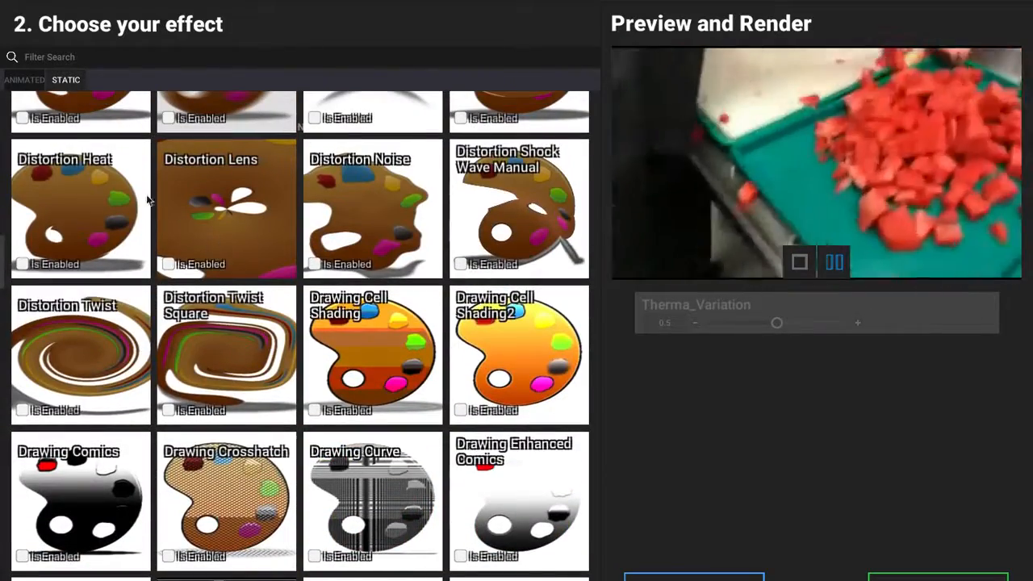
click(25, 80)
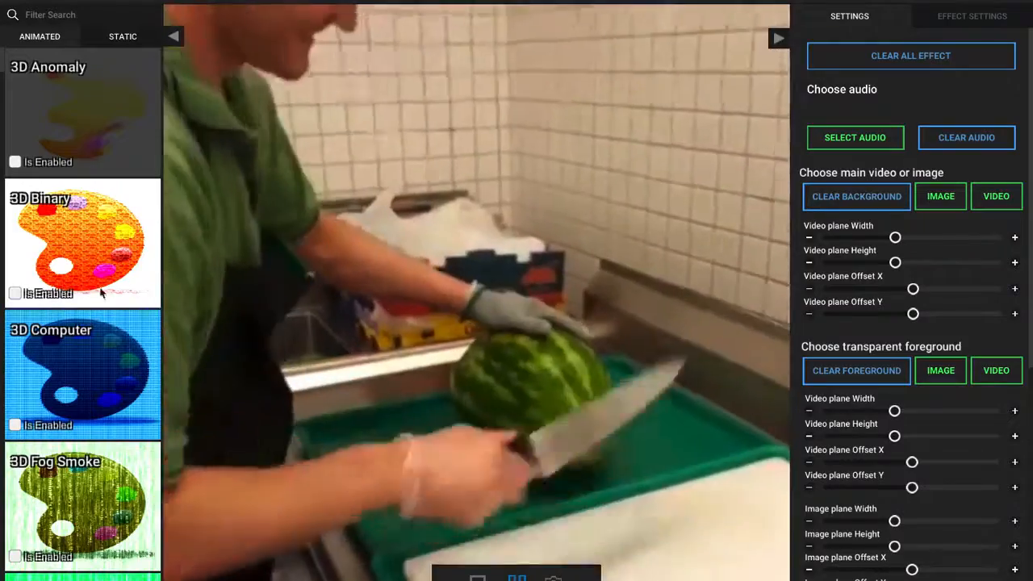
scroll(73, 397, down, 1)
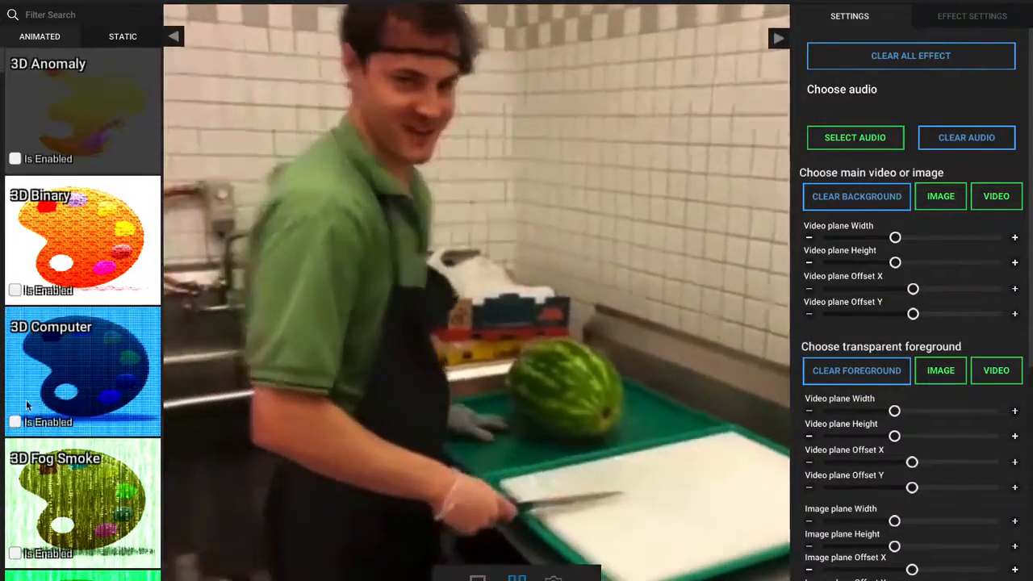
click(15, 424)
click(16, 424)
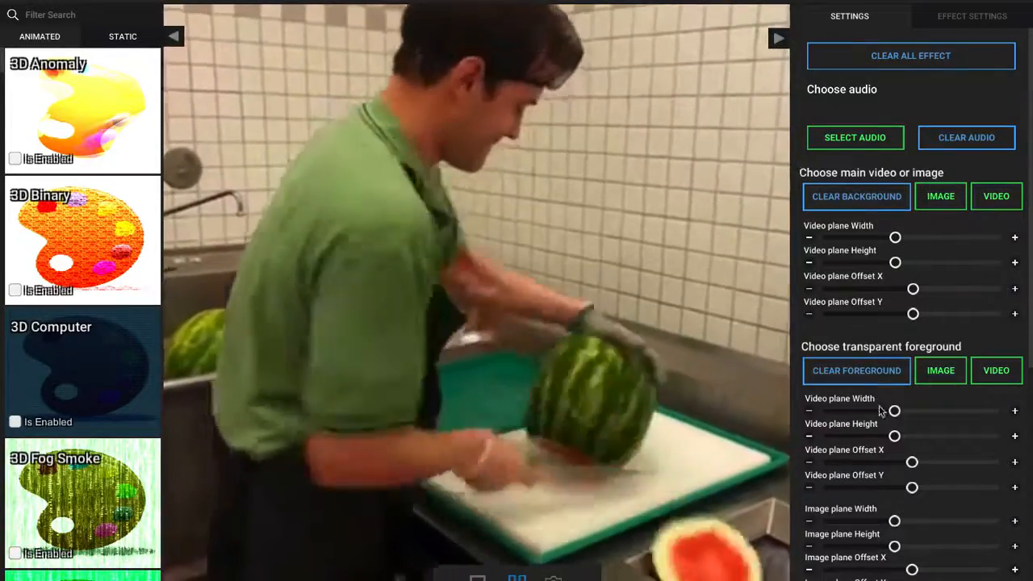
Slightly reduce the foreground video plane's width and adjust the main video plane's width, height and offsets
click(883, 412)
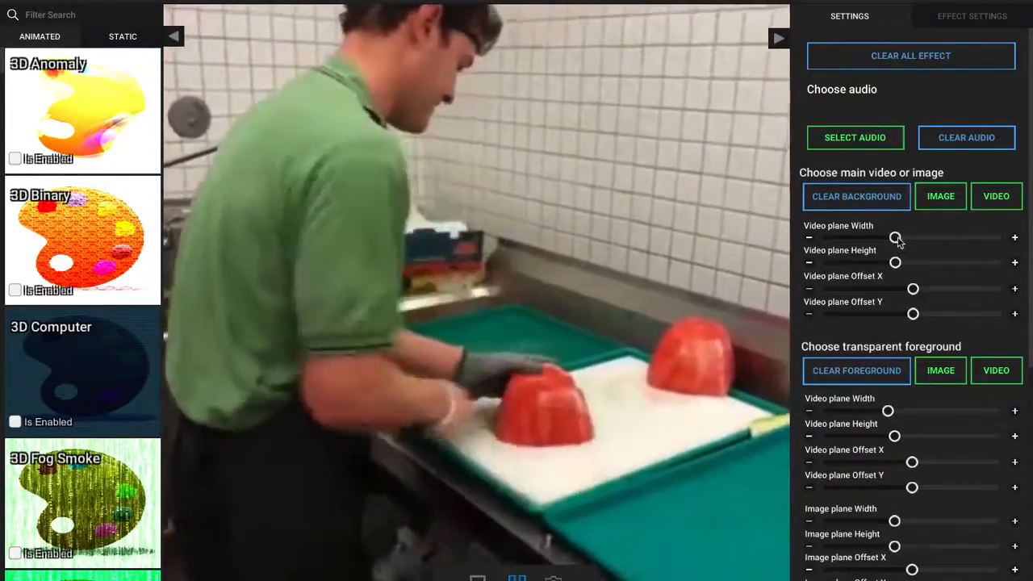
drag(895, 238, 925, 325)
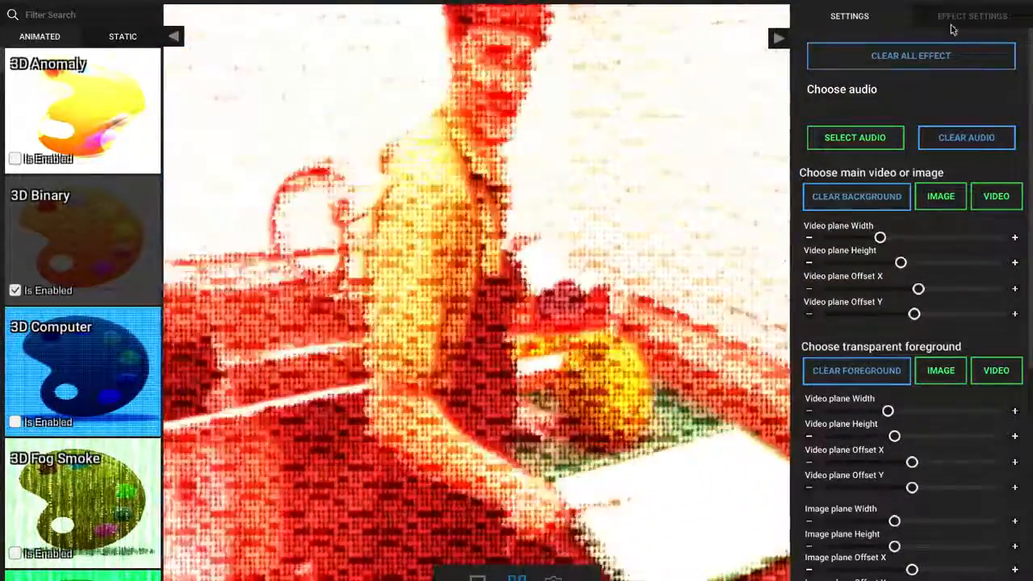
Review the 3D Binary effect's parameters and look through the animated and static effect lists in the full editor
click(959, 23)
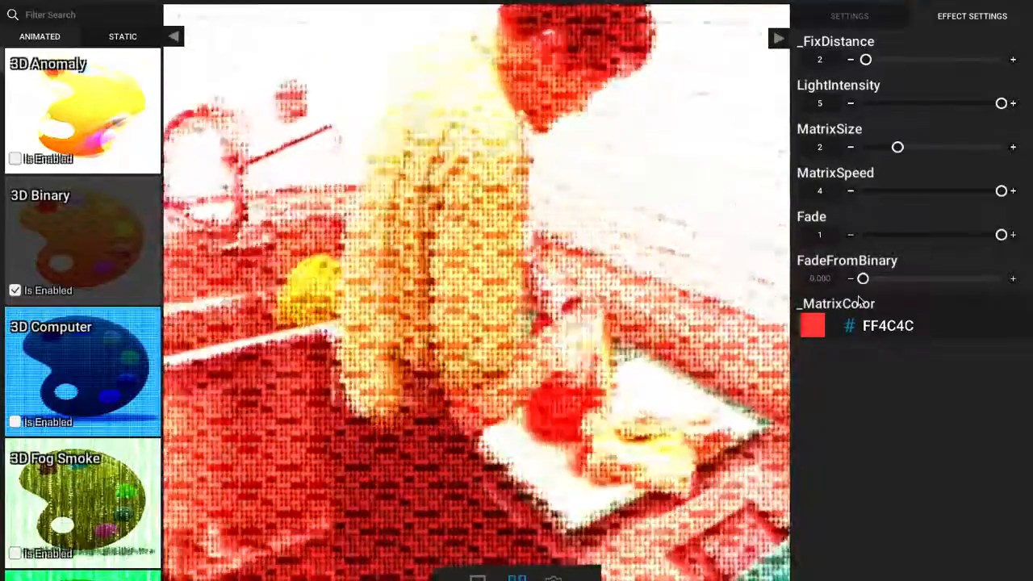
scroll(103, 359, down, 1)
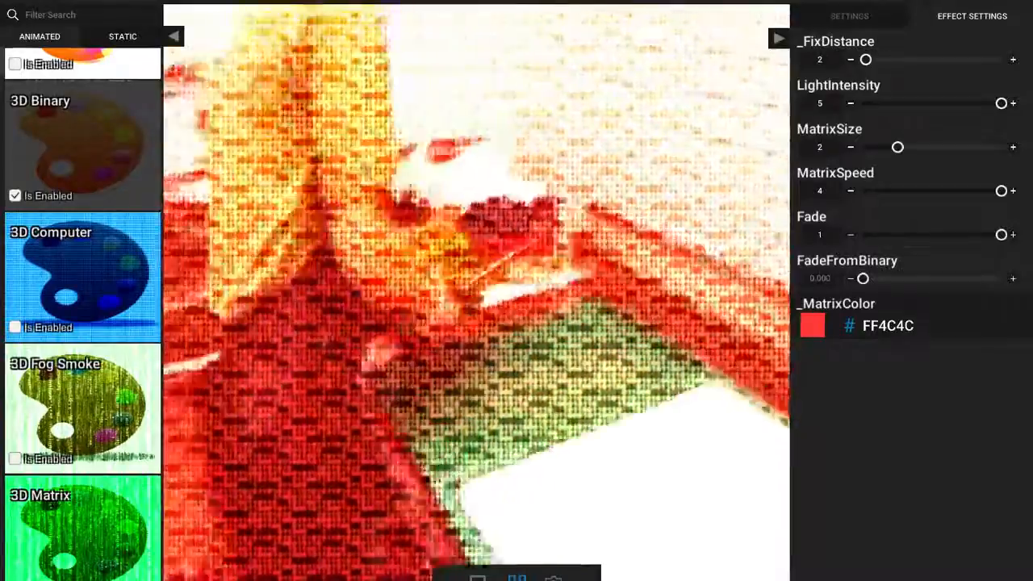
scroll(104, 359, down, 3)
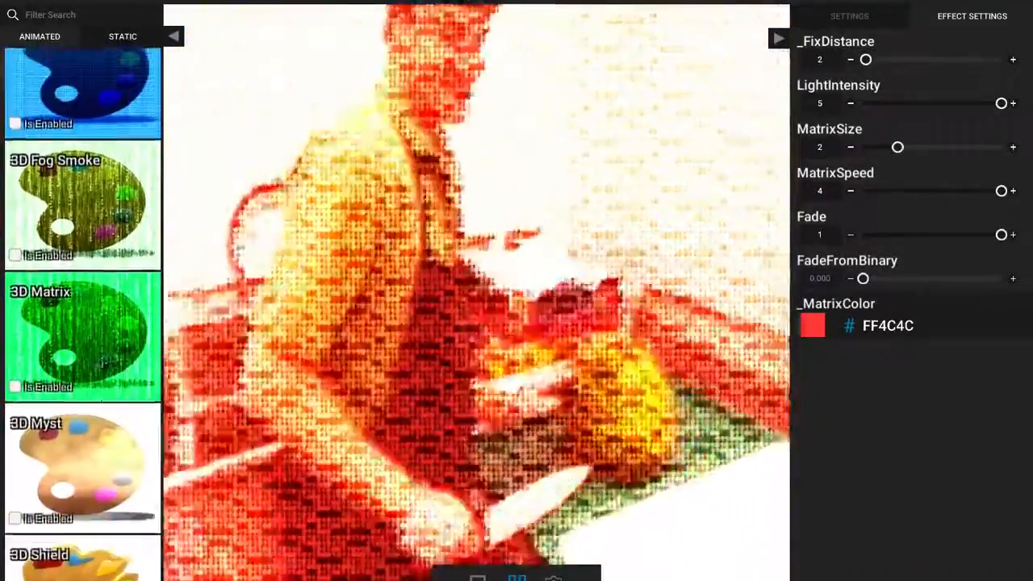
scroll(97, 362, down, 1)
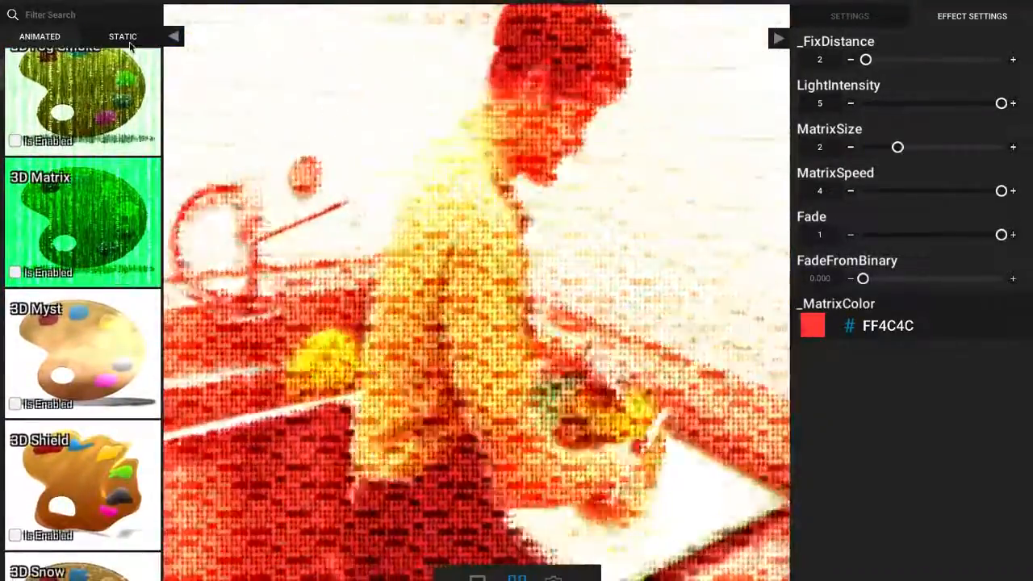
click(129, 42)
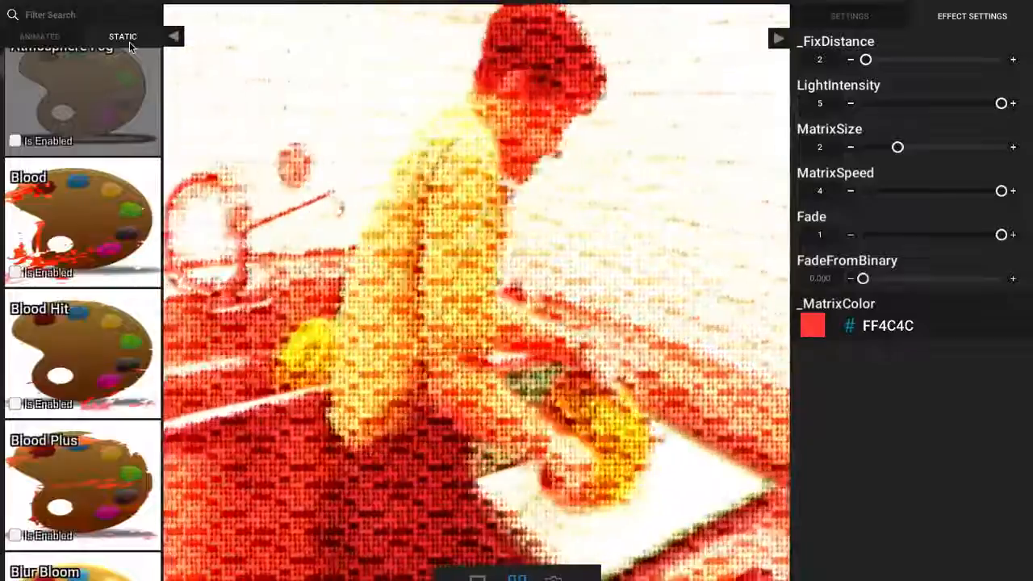